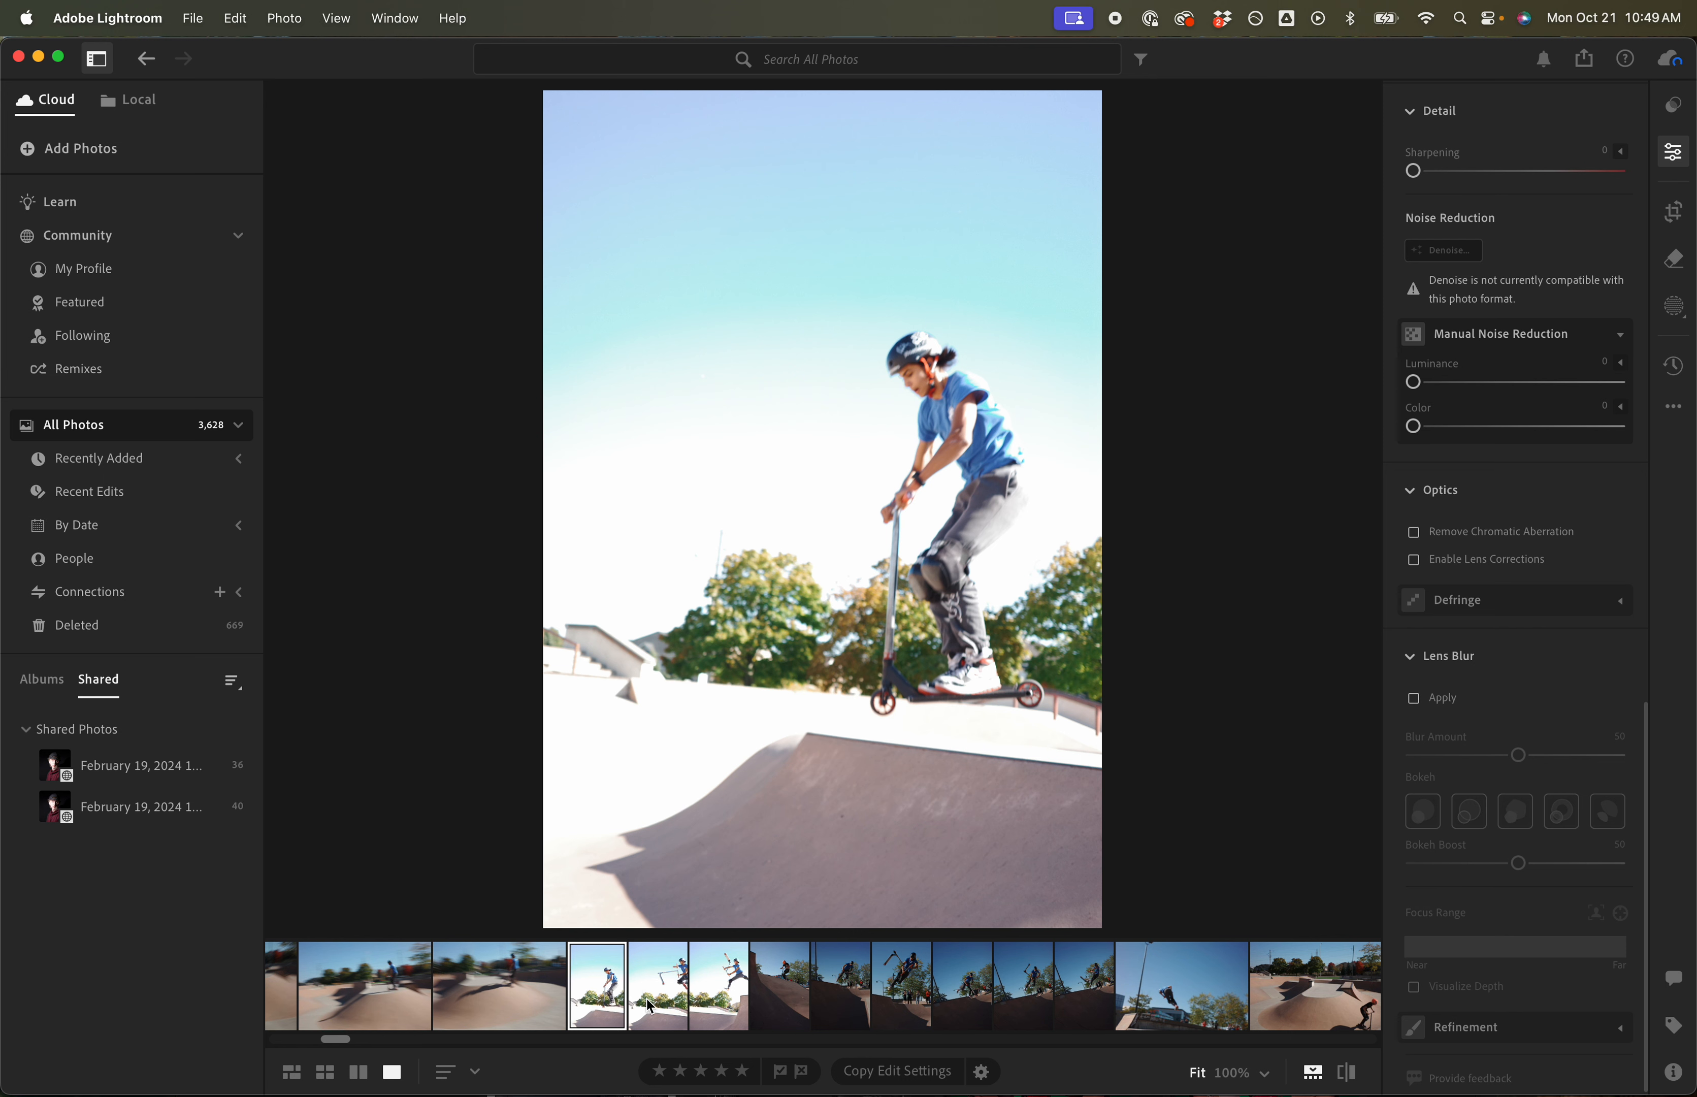
Browse the skatepark photos and select the dark vertical shot of the scooter rider mid-air above four onlookers
left_click(675, 979)
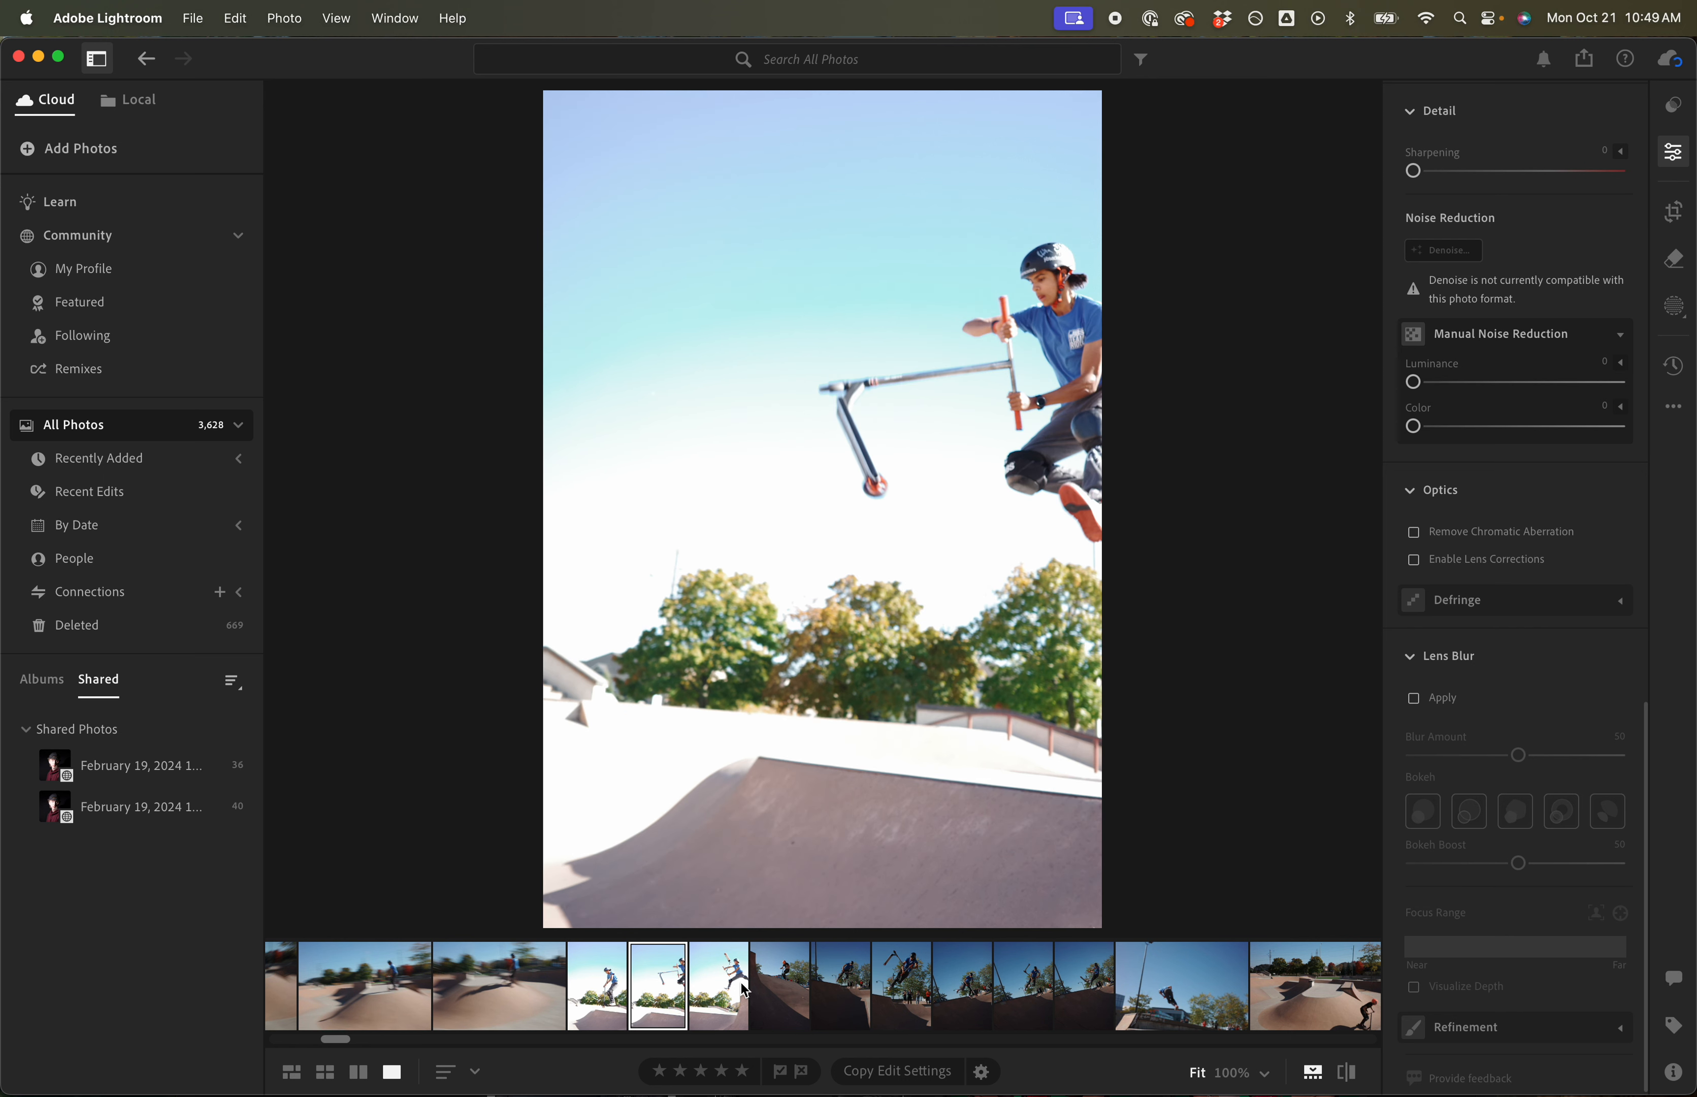
left_click(722, 980)
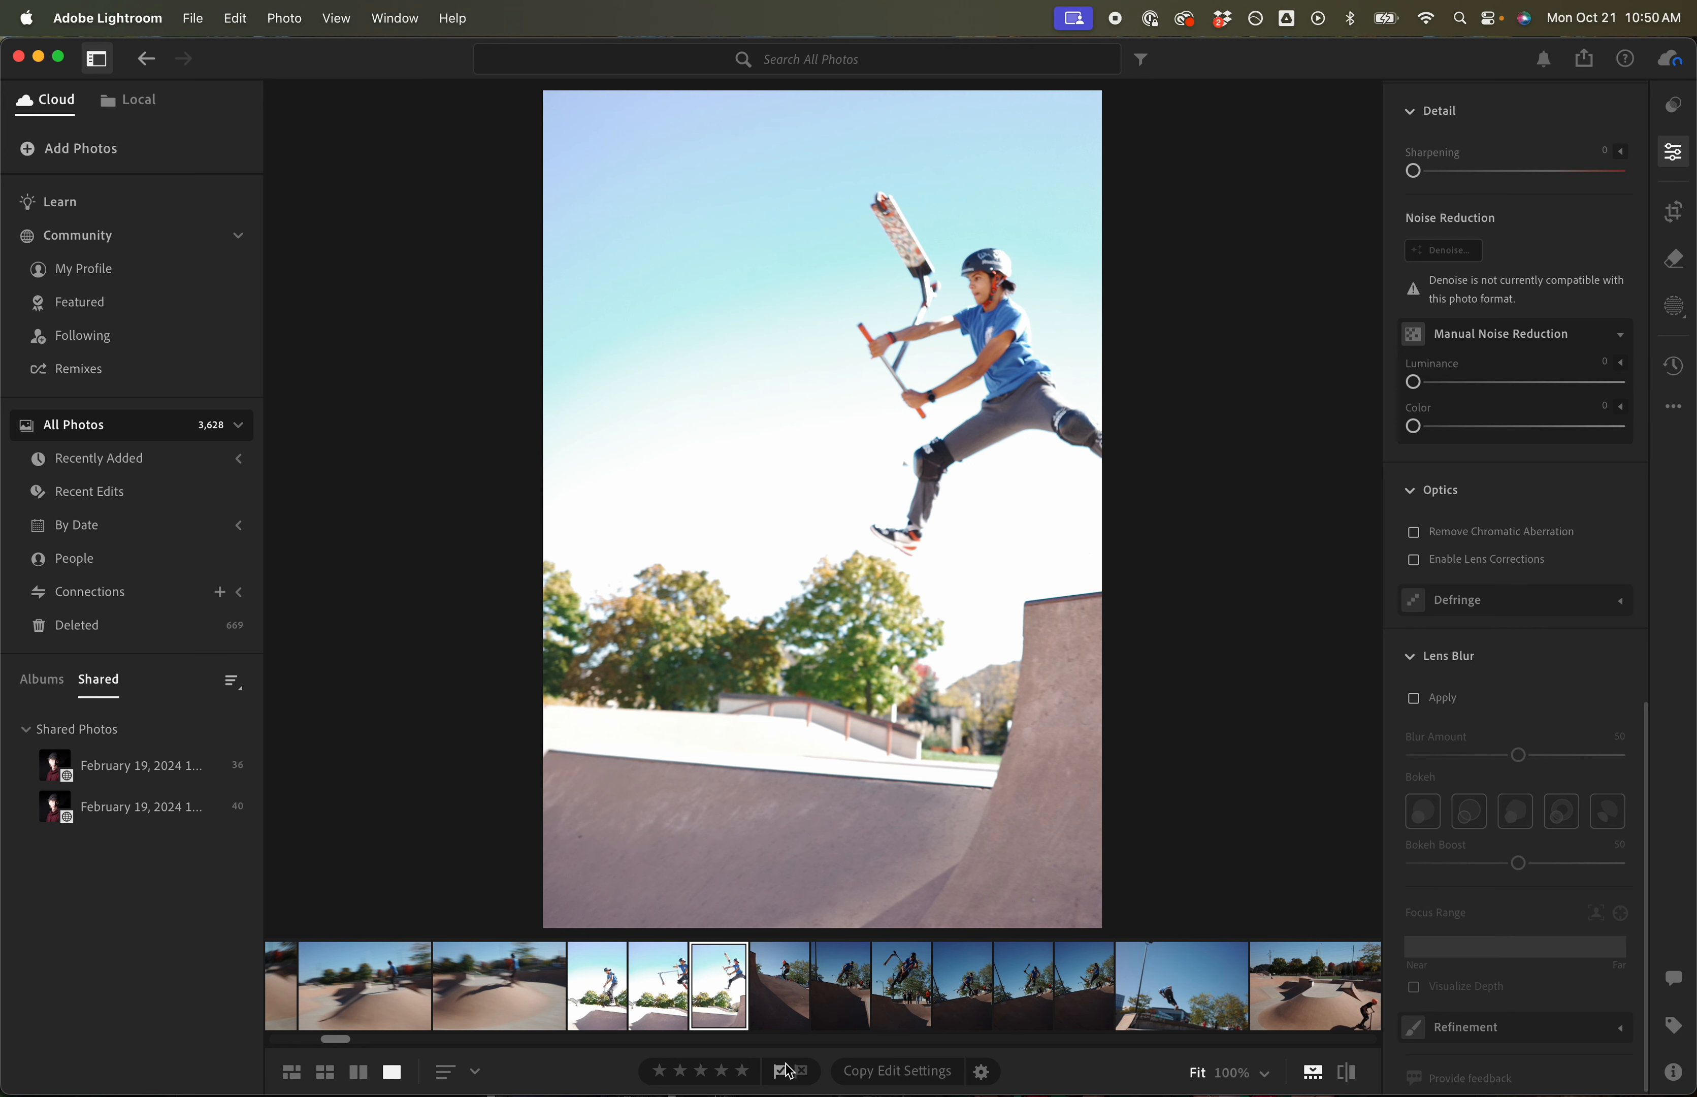
left_click(784, 990)
left_click(859, 996)
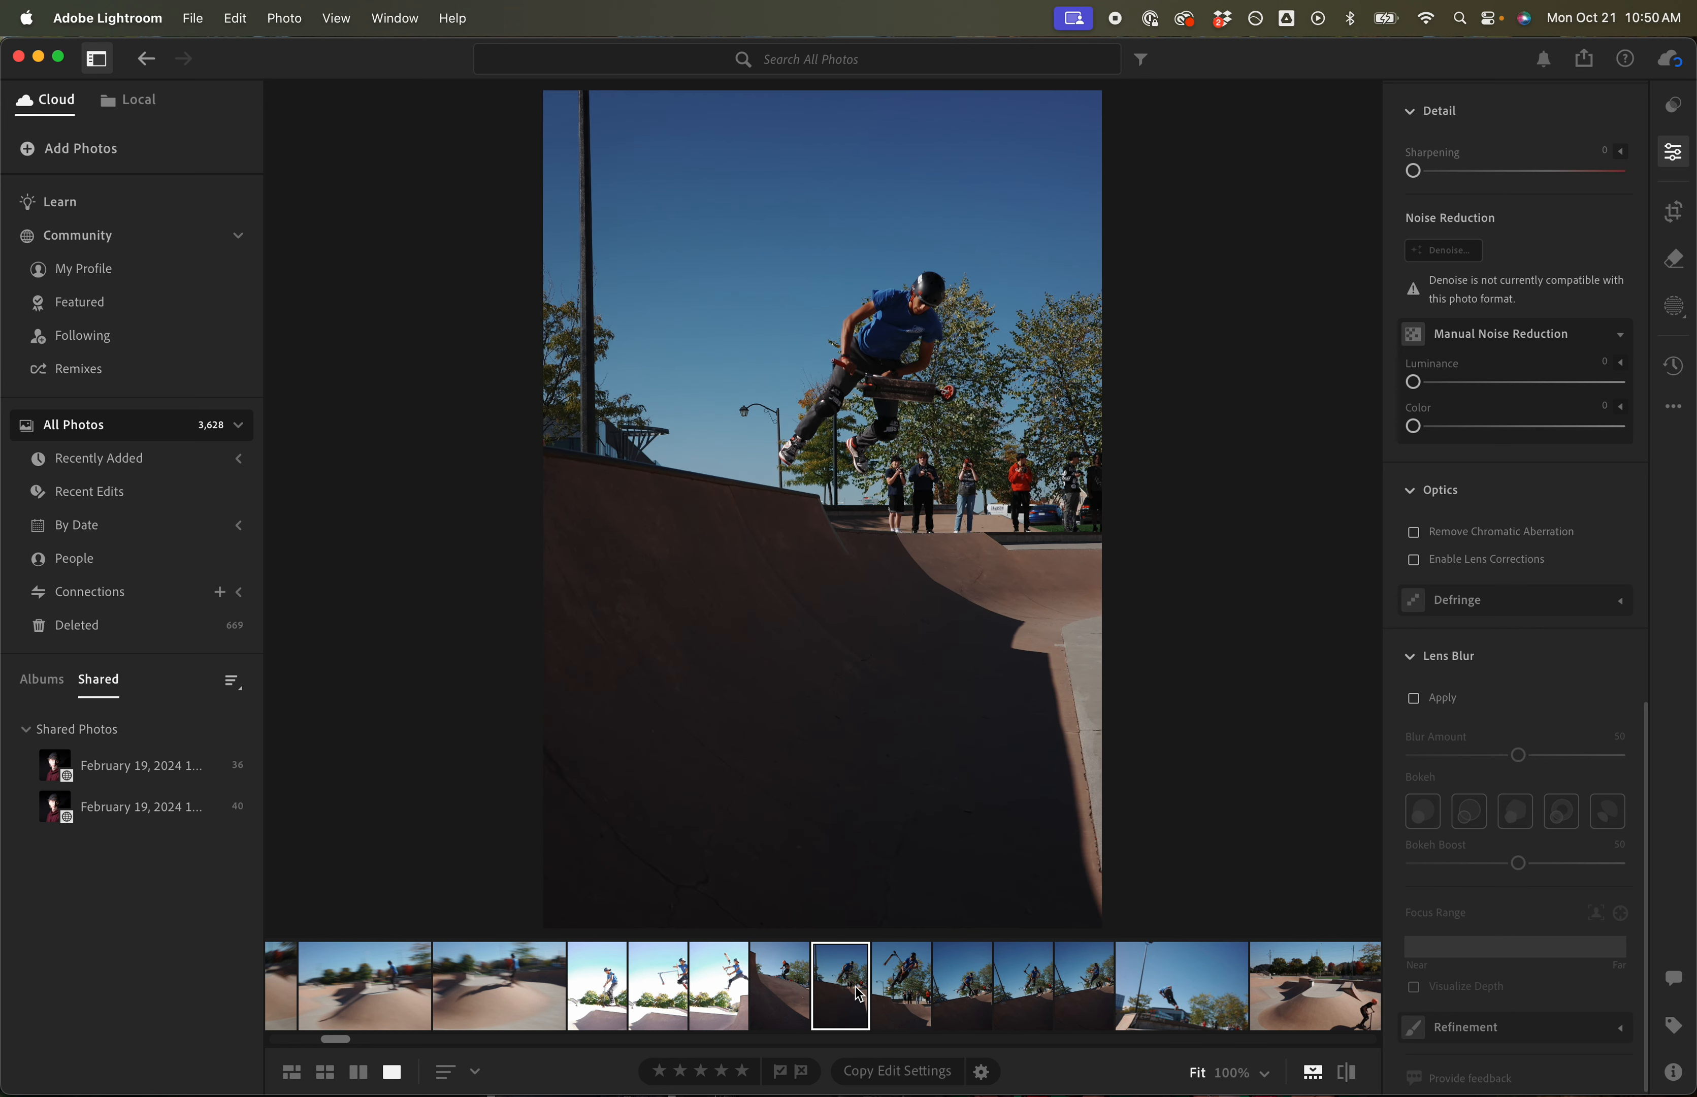
left_click(902, 998)
left_click(843, 991)
Crop the photo at the 2 x 3 aspect tightly around the airborne rider, keeping the onlookers and the ramp edge in frame
left_click(1675, 212)
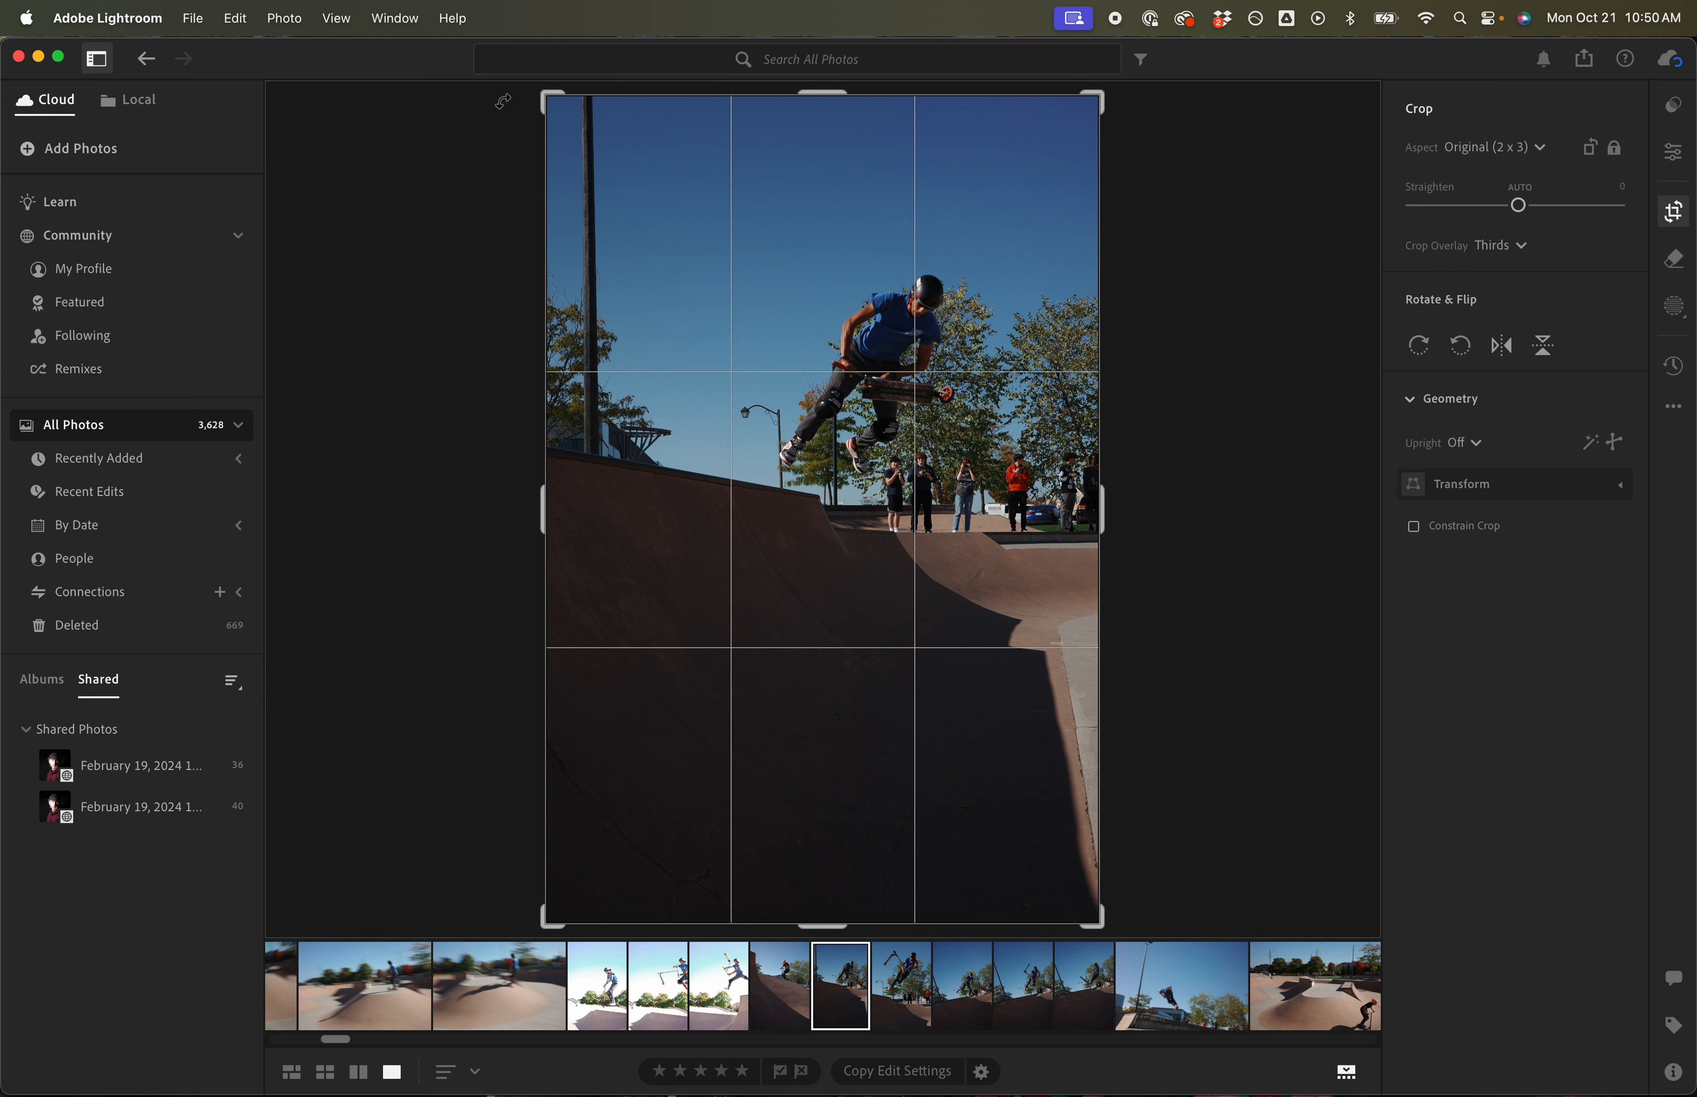
left_click_drag(542, 93, 563, 120)
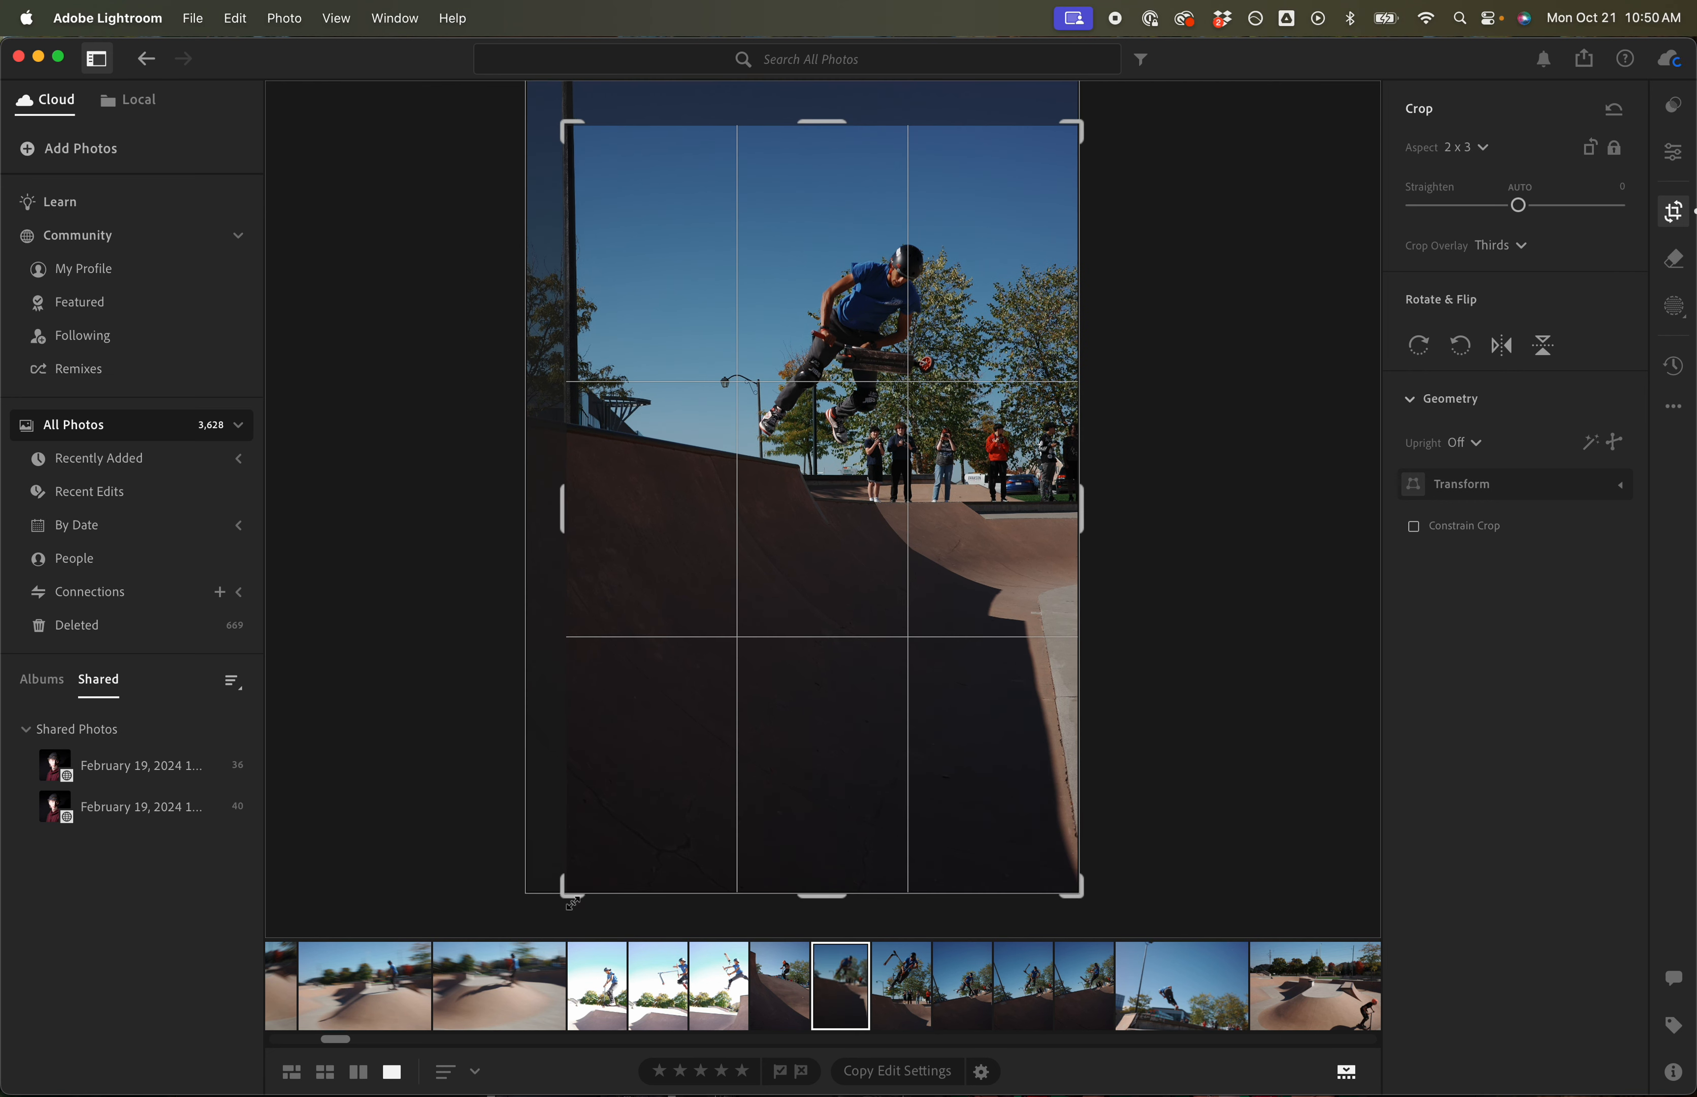
left_click_drag(563, 895, 612, 794)
left_click_drag(1013, 795, 976, 781)
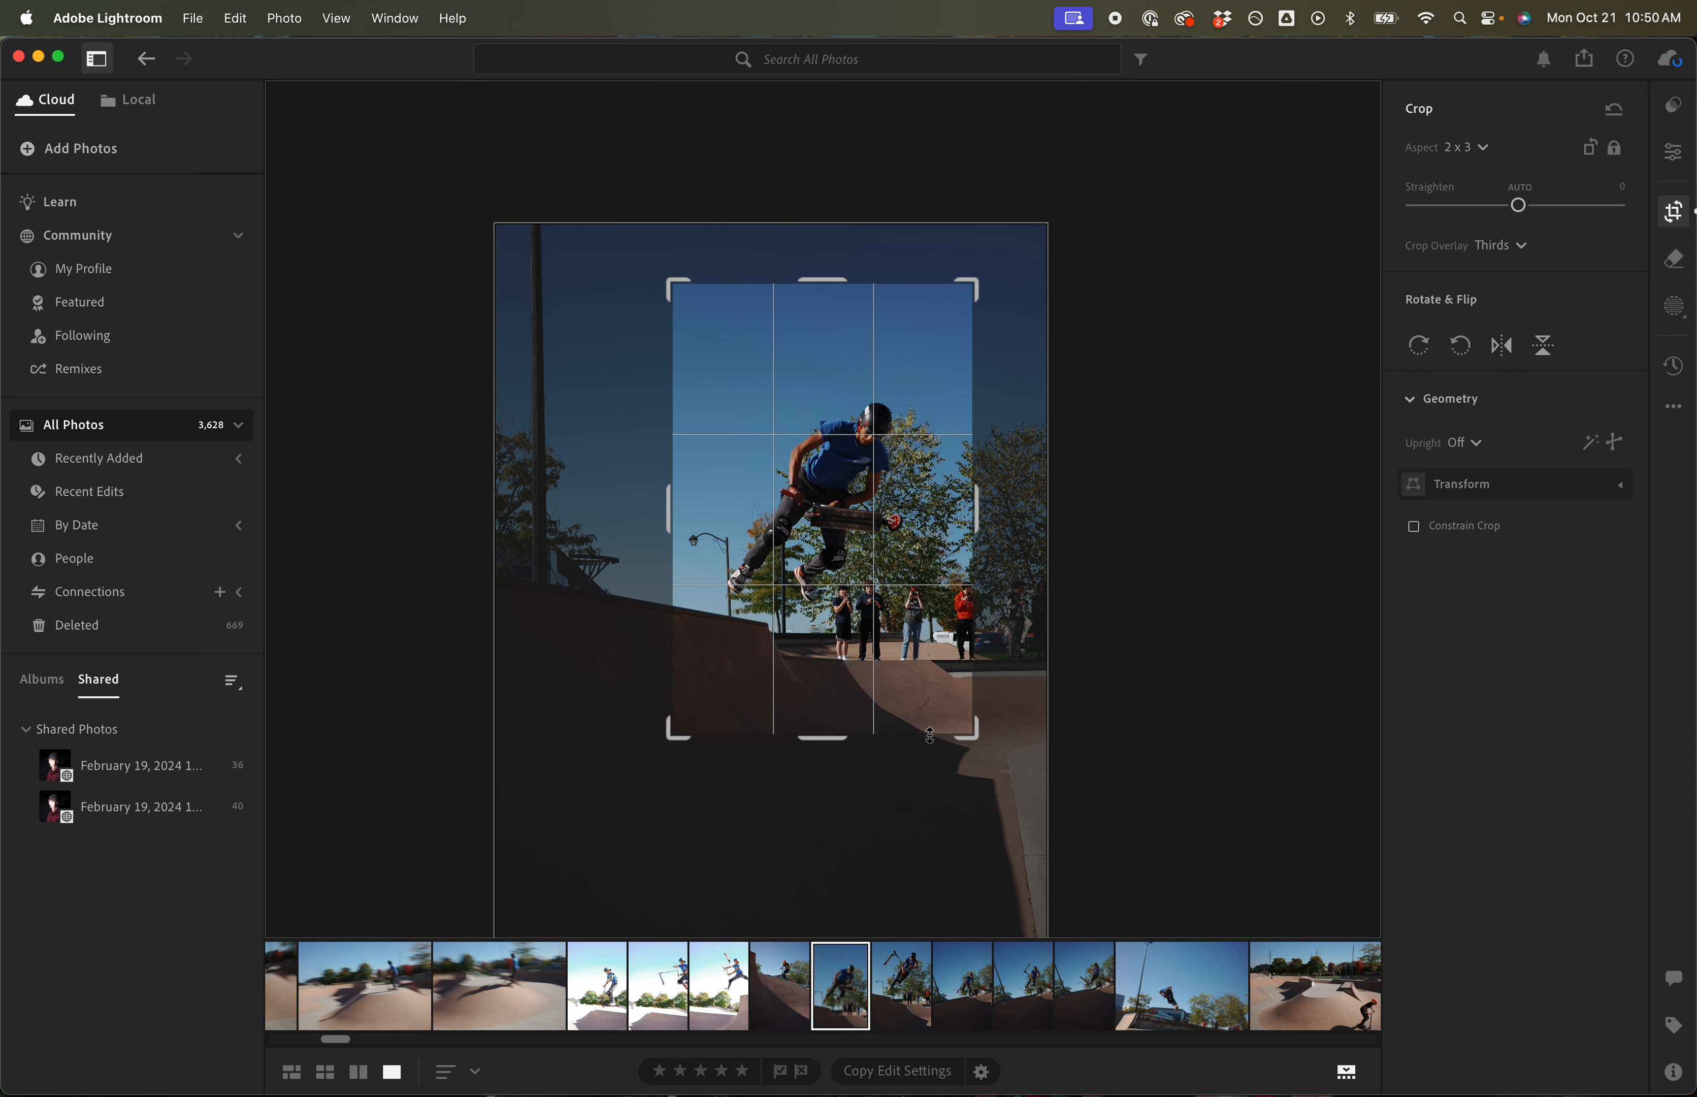
left_click_drag(841, 696, 846, 666)
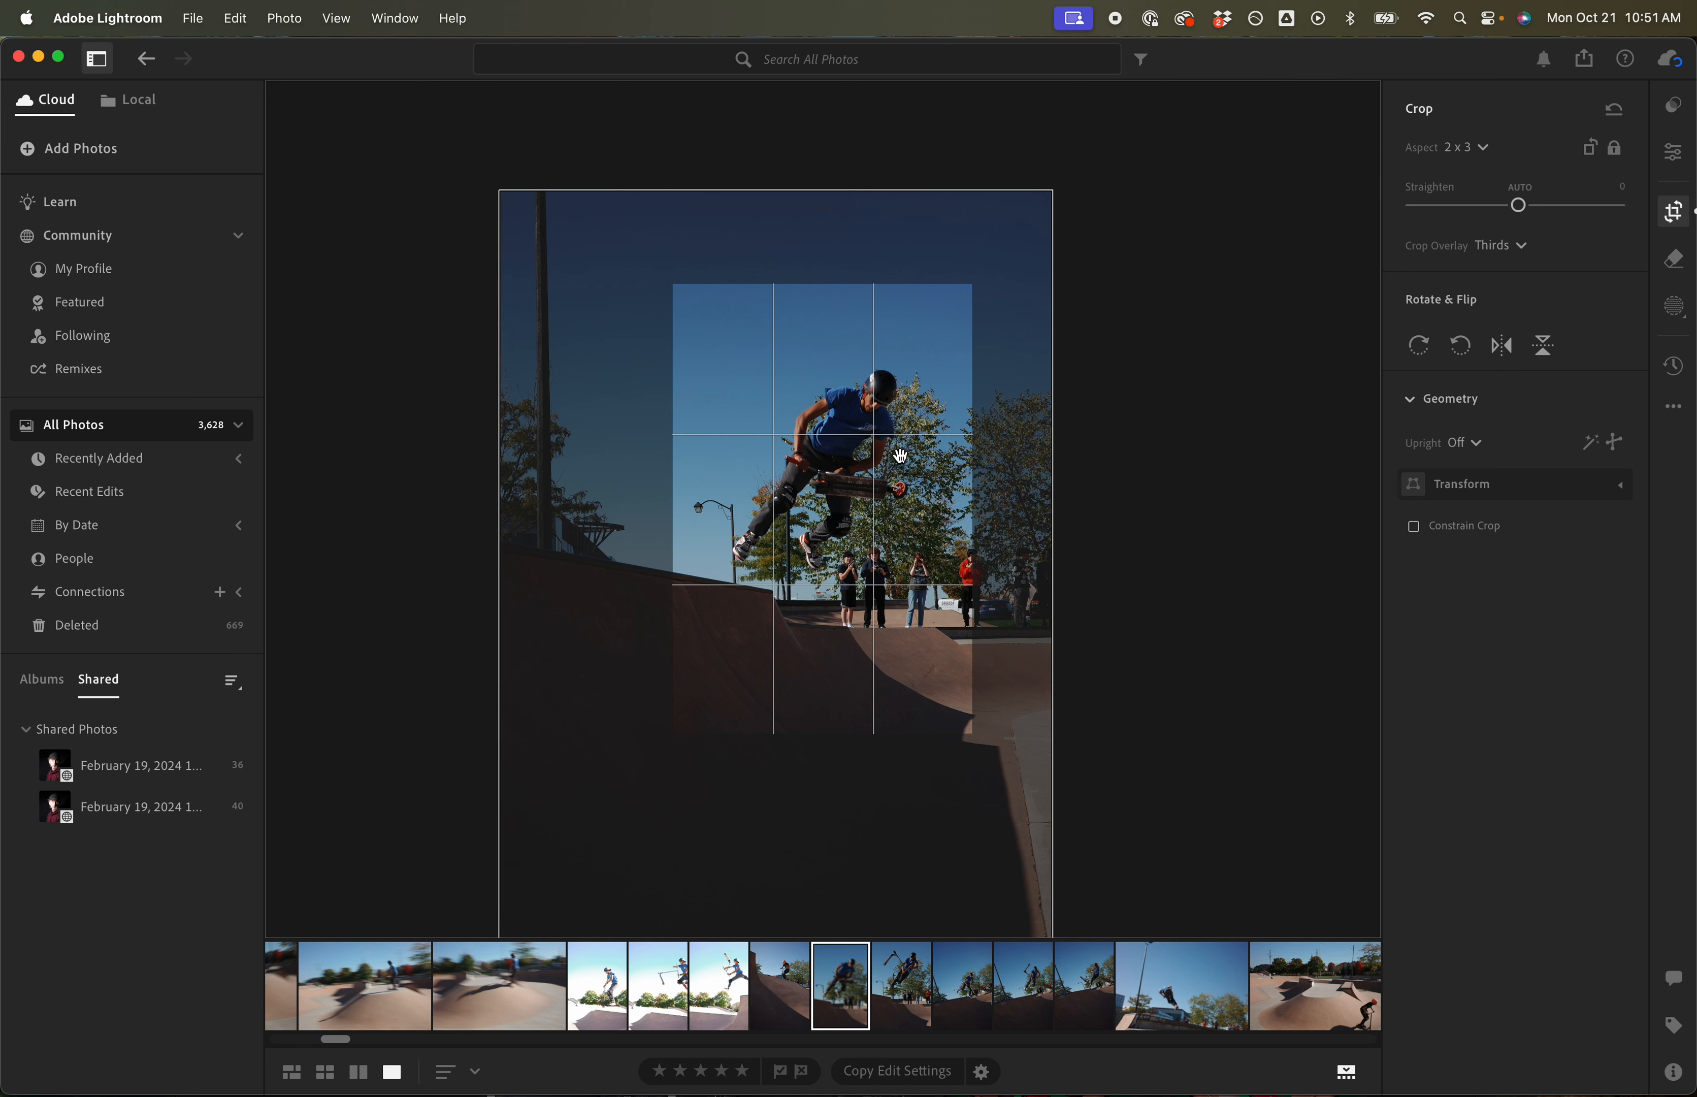
left_click_drag(834, 646, 830, 628)
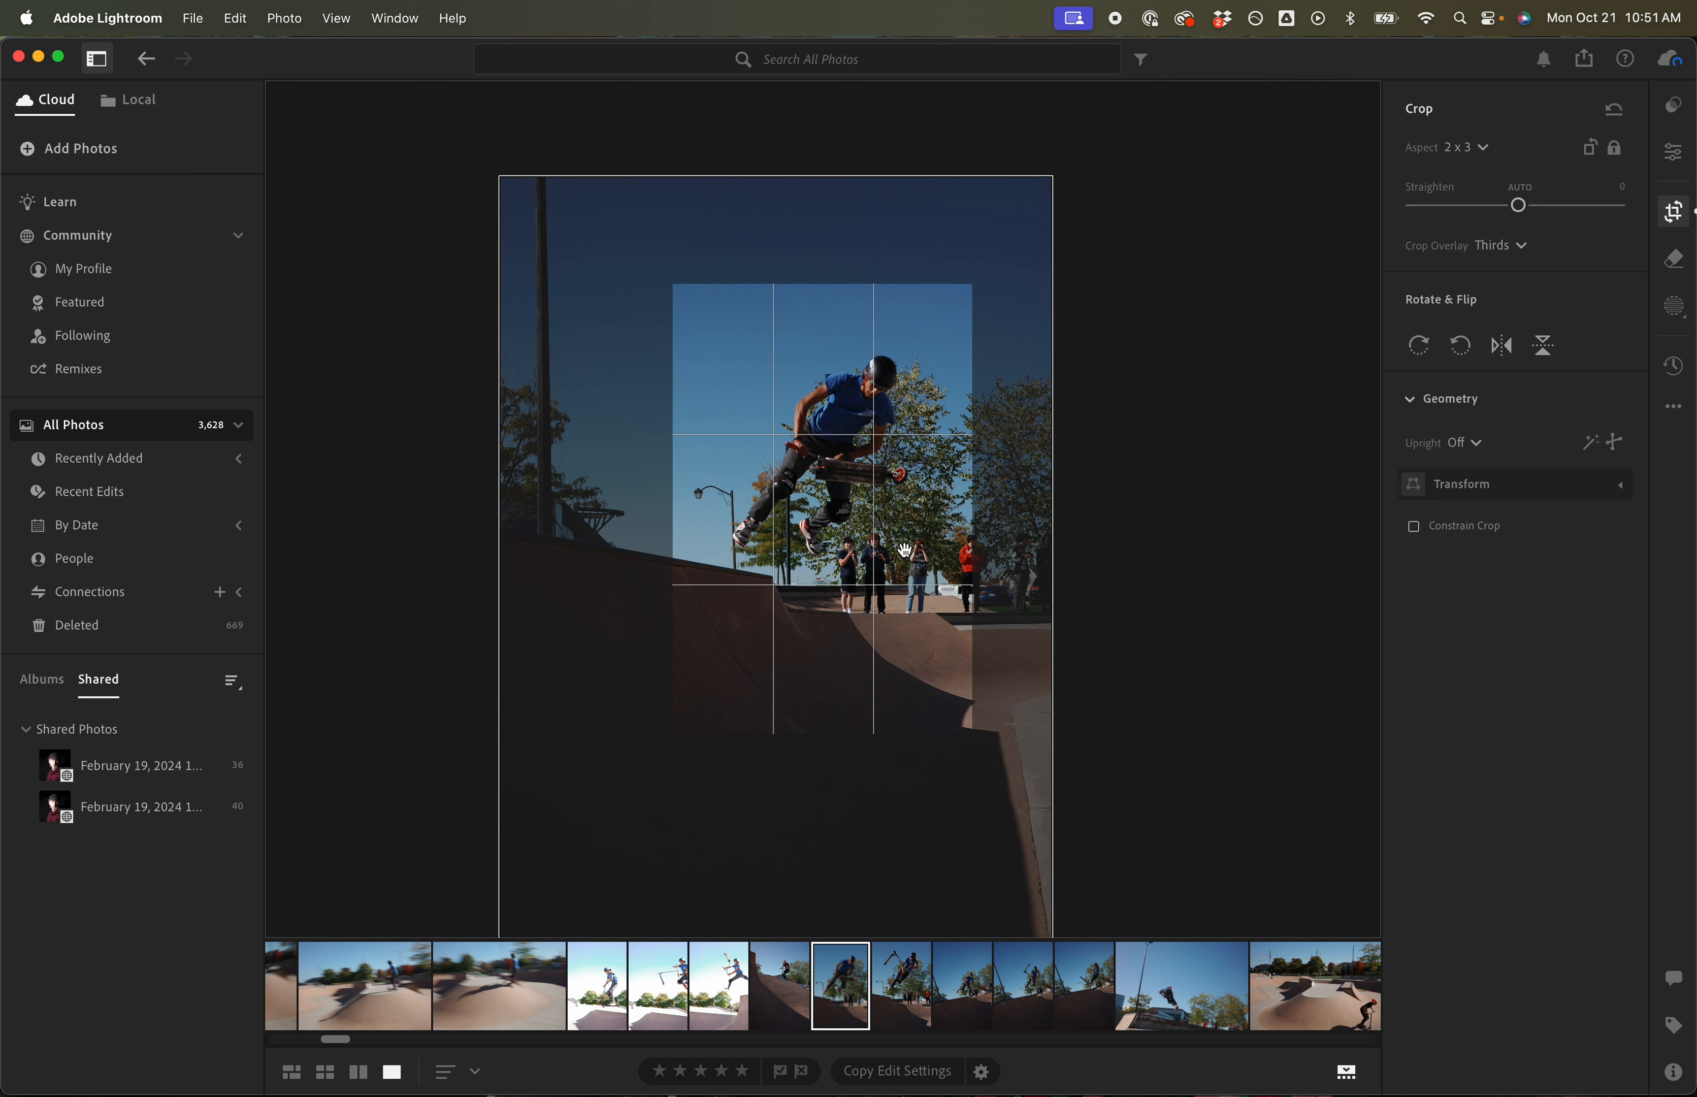
key("Return")
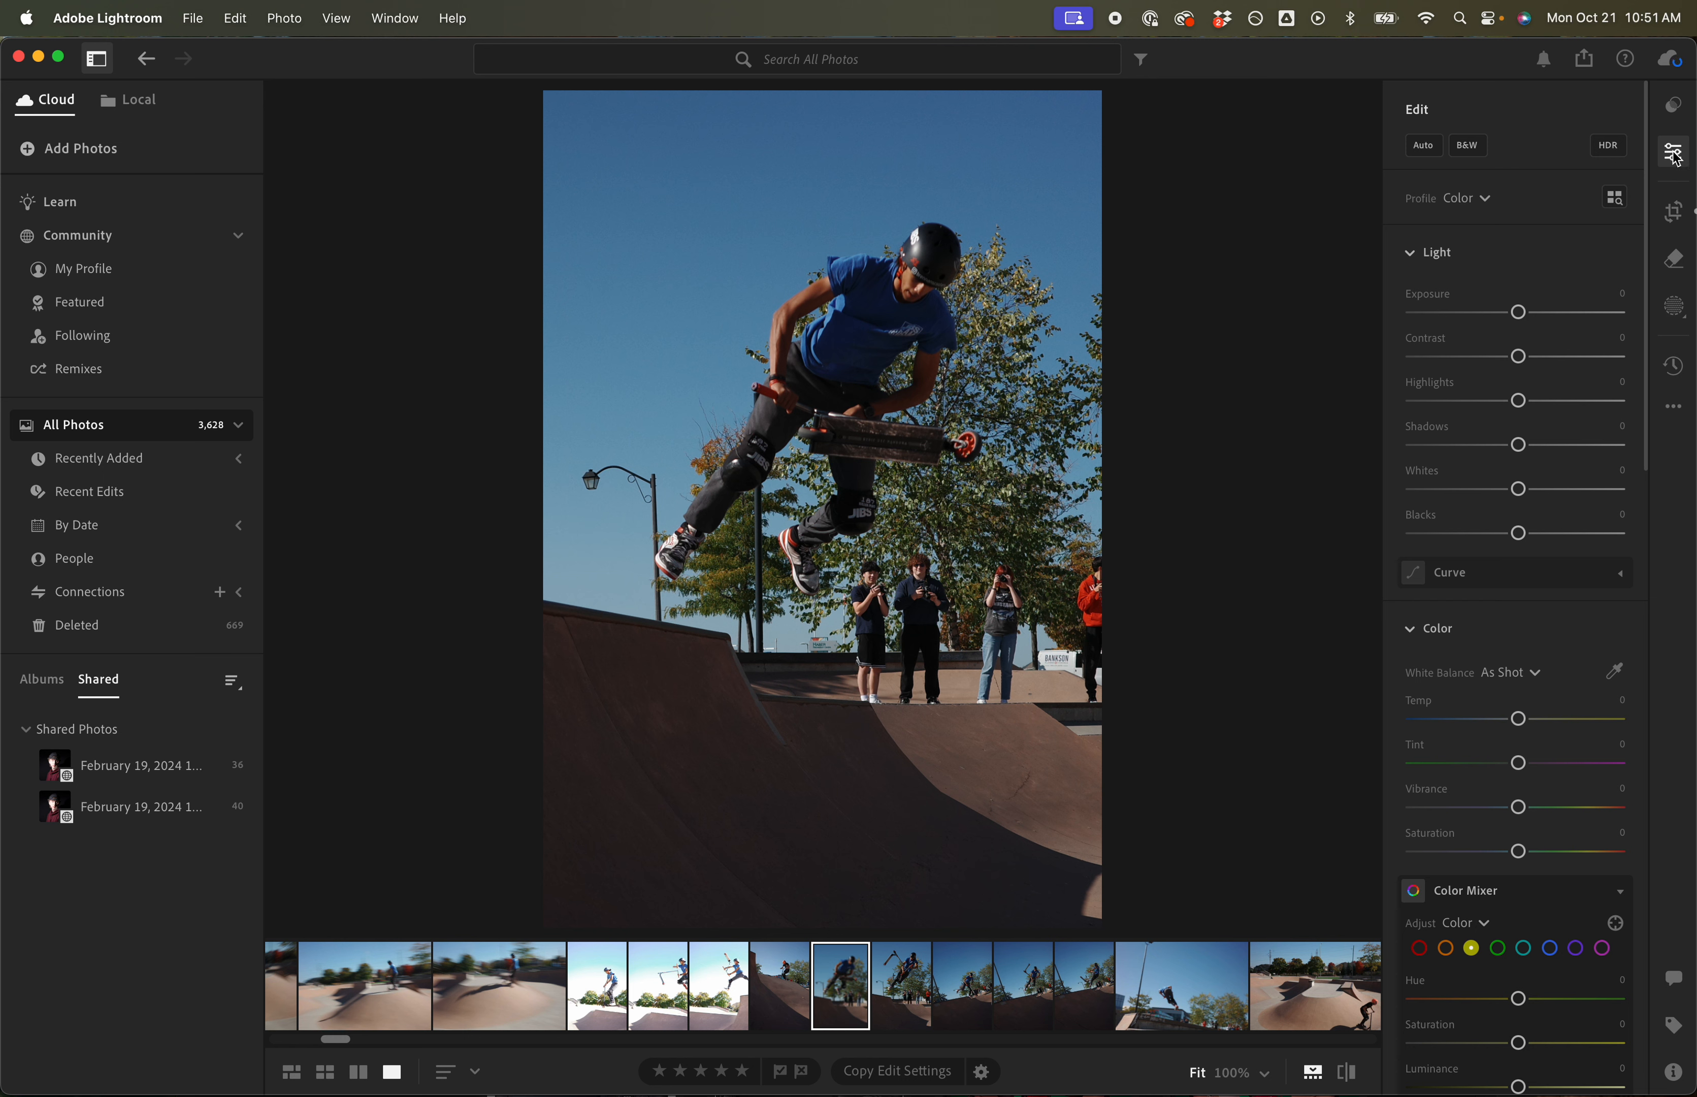
Create a Sky mask and lower its exposure to about -0.64
left_click(1677, 309)
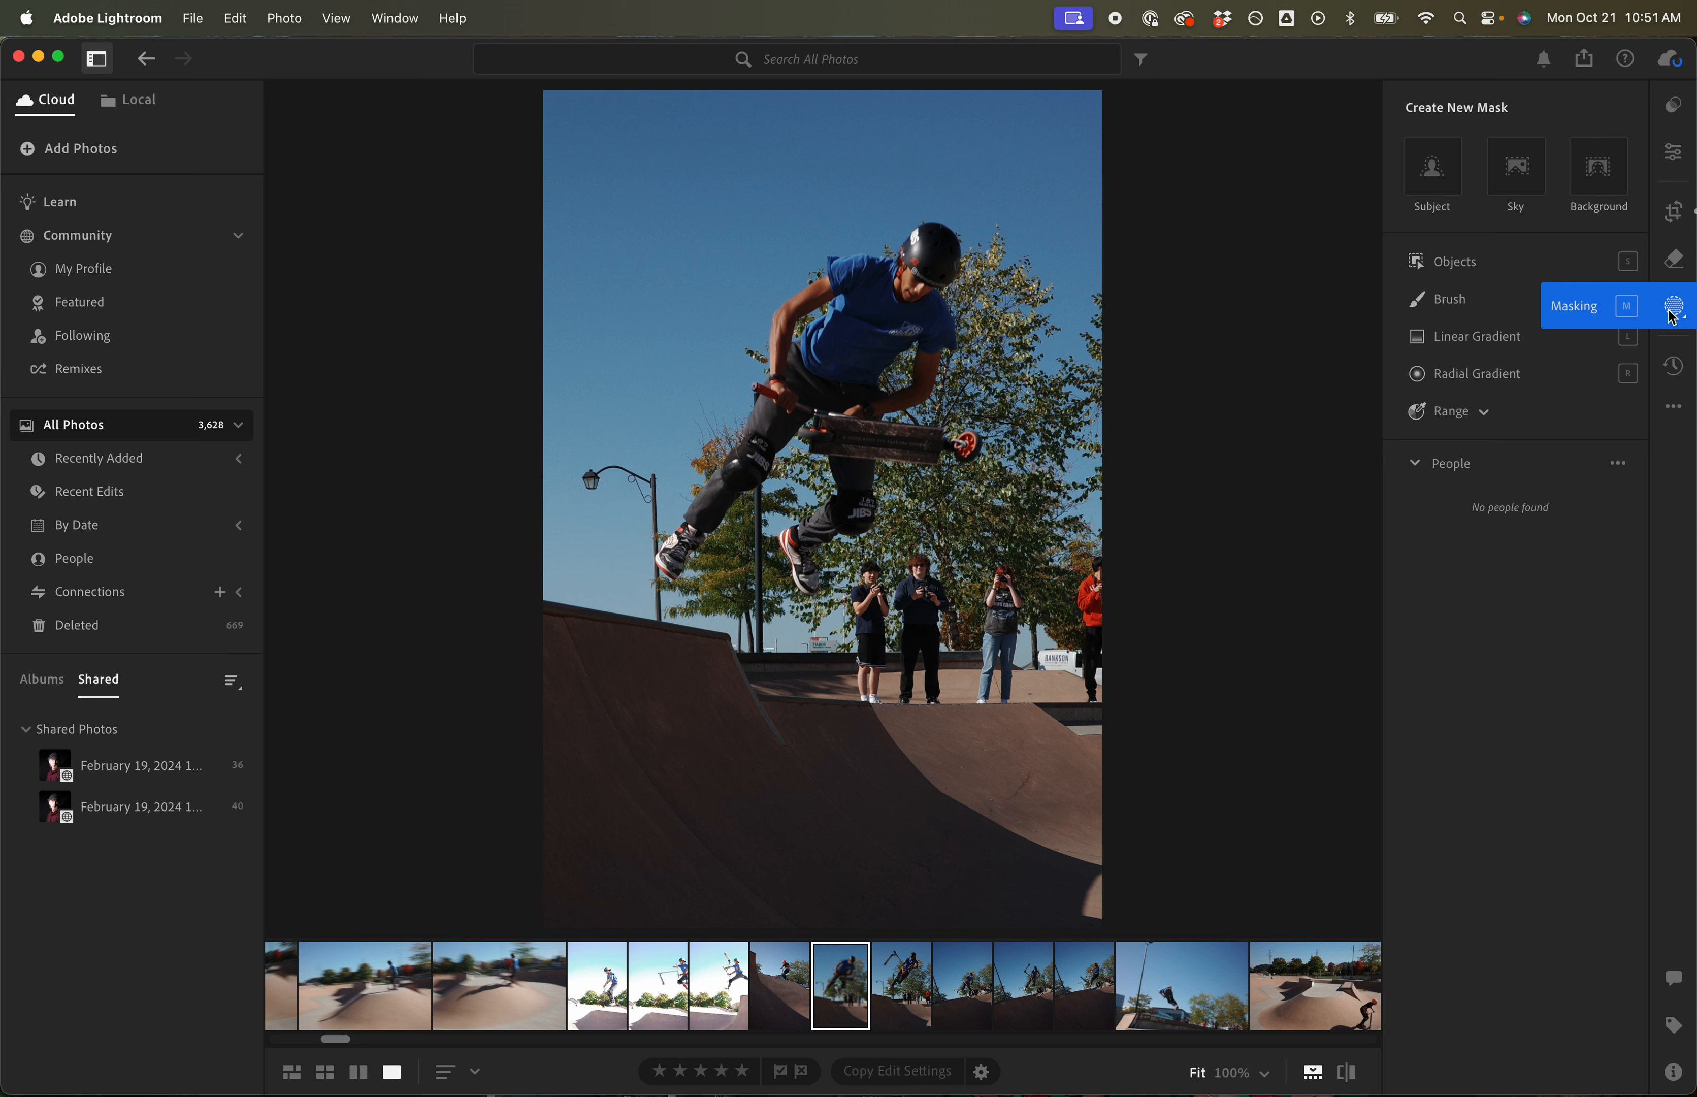
left_click(1516, 171)
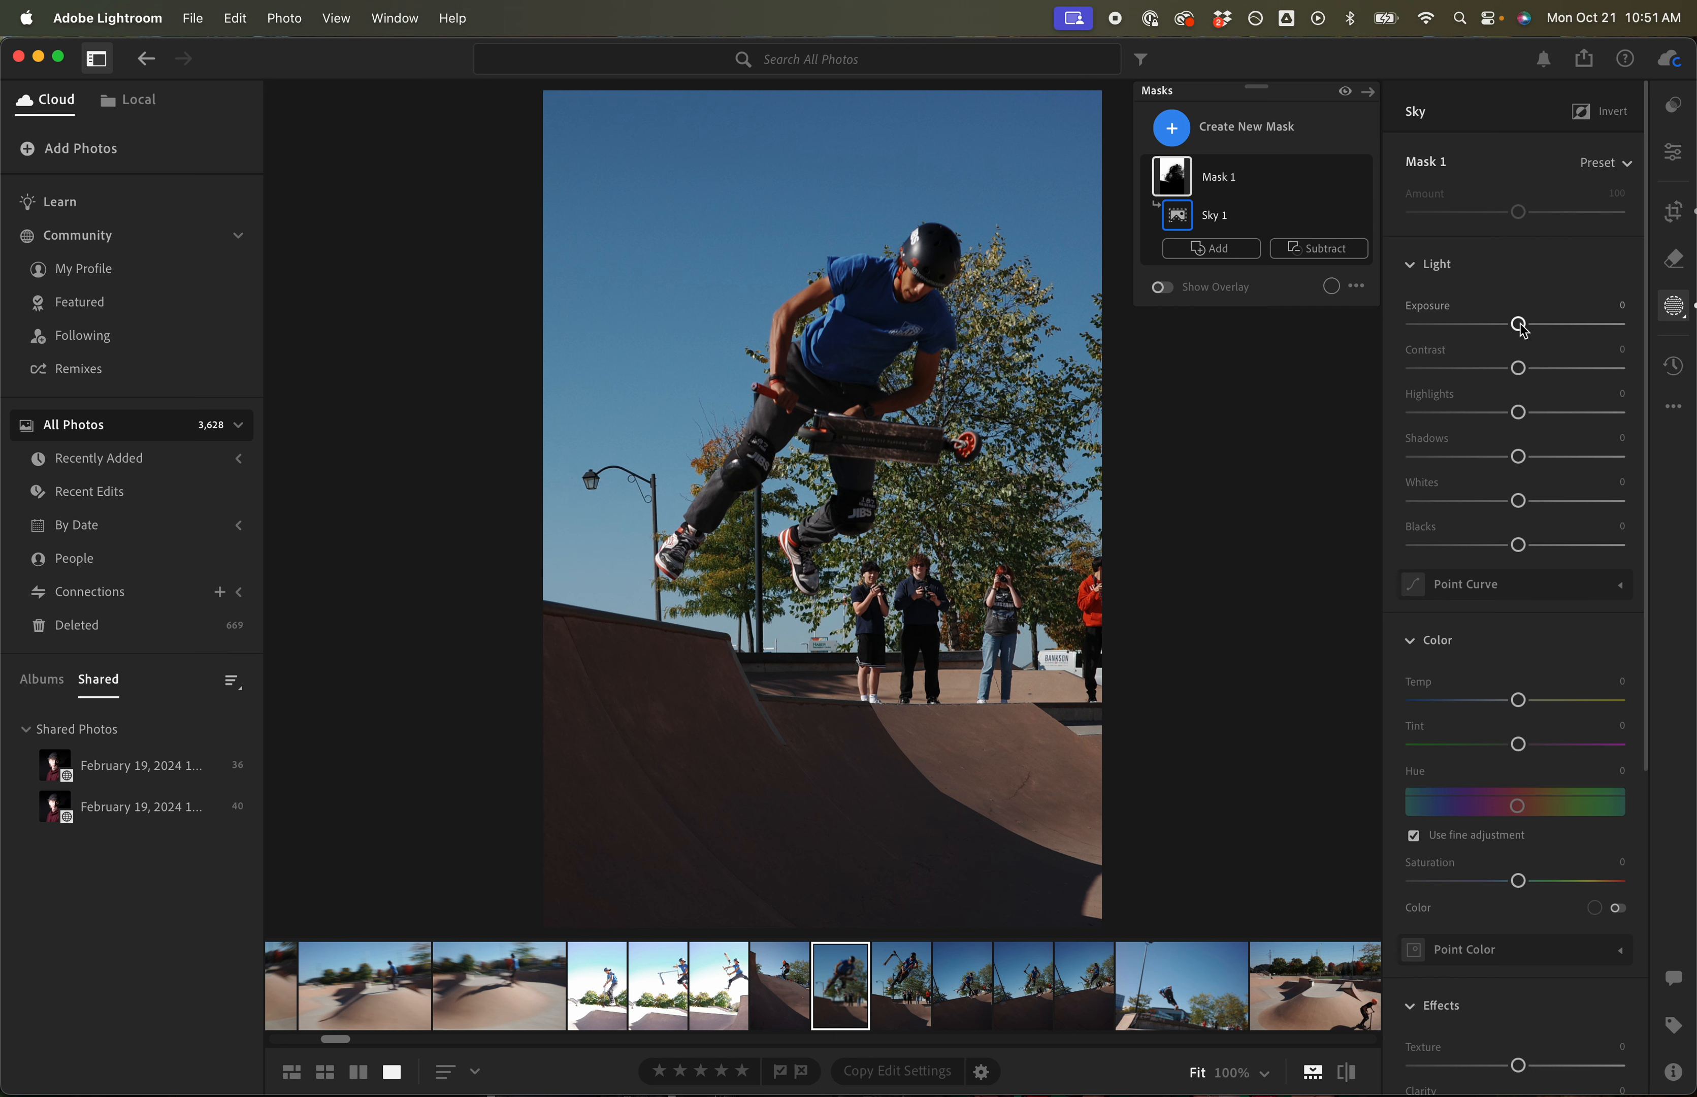
mouse_move(1515, 327)
left_mouse_down()
mouse_move(1442, 326)
mouse_move(1500, 324)
left_mouse_up()
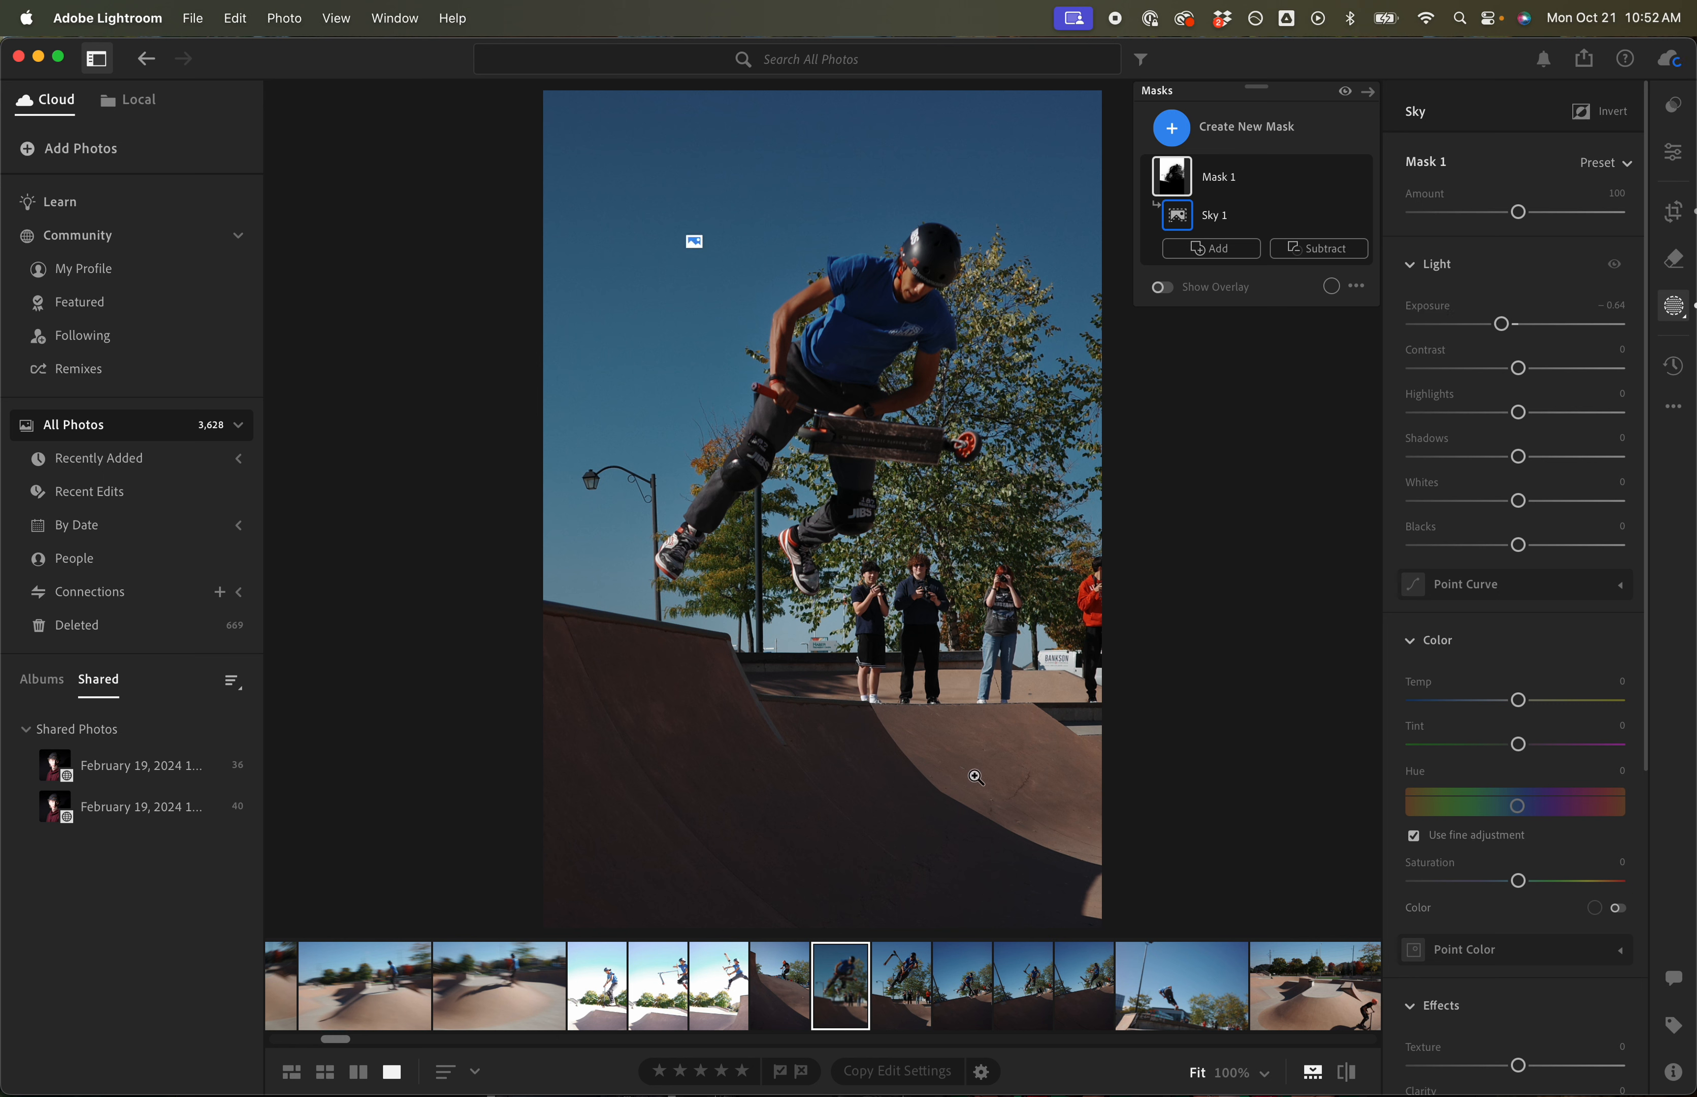
Add a linear gradient mask from the photo's lower-left corner diagonally up across the ramp and lower its exposure to about -0.96
left_click(1172, 128)
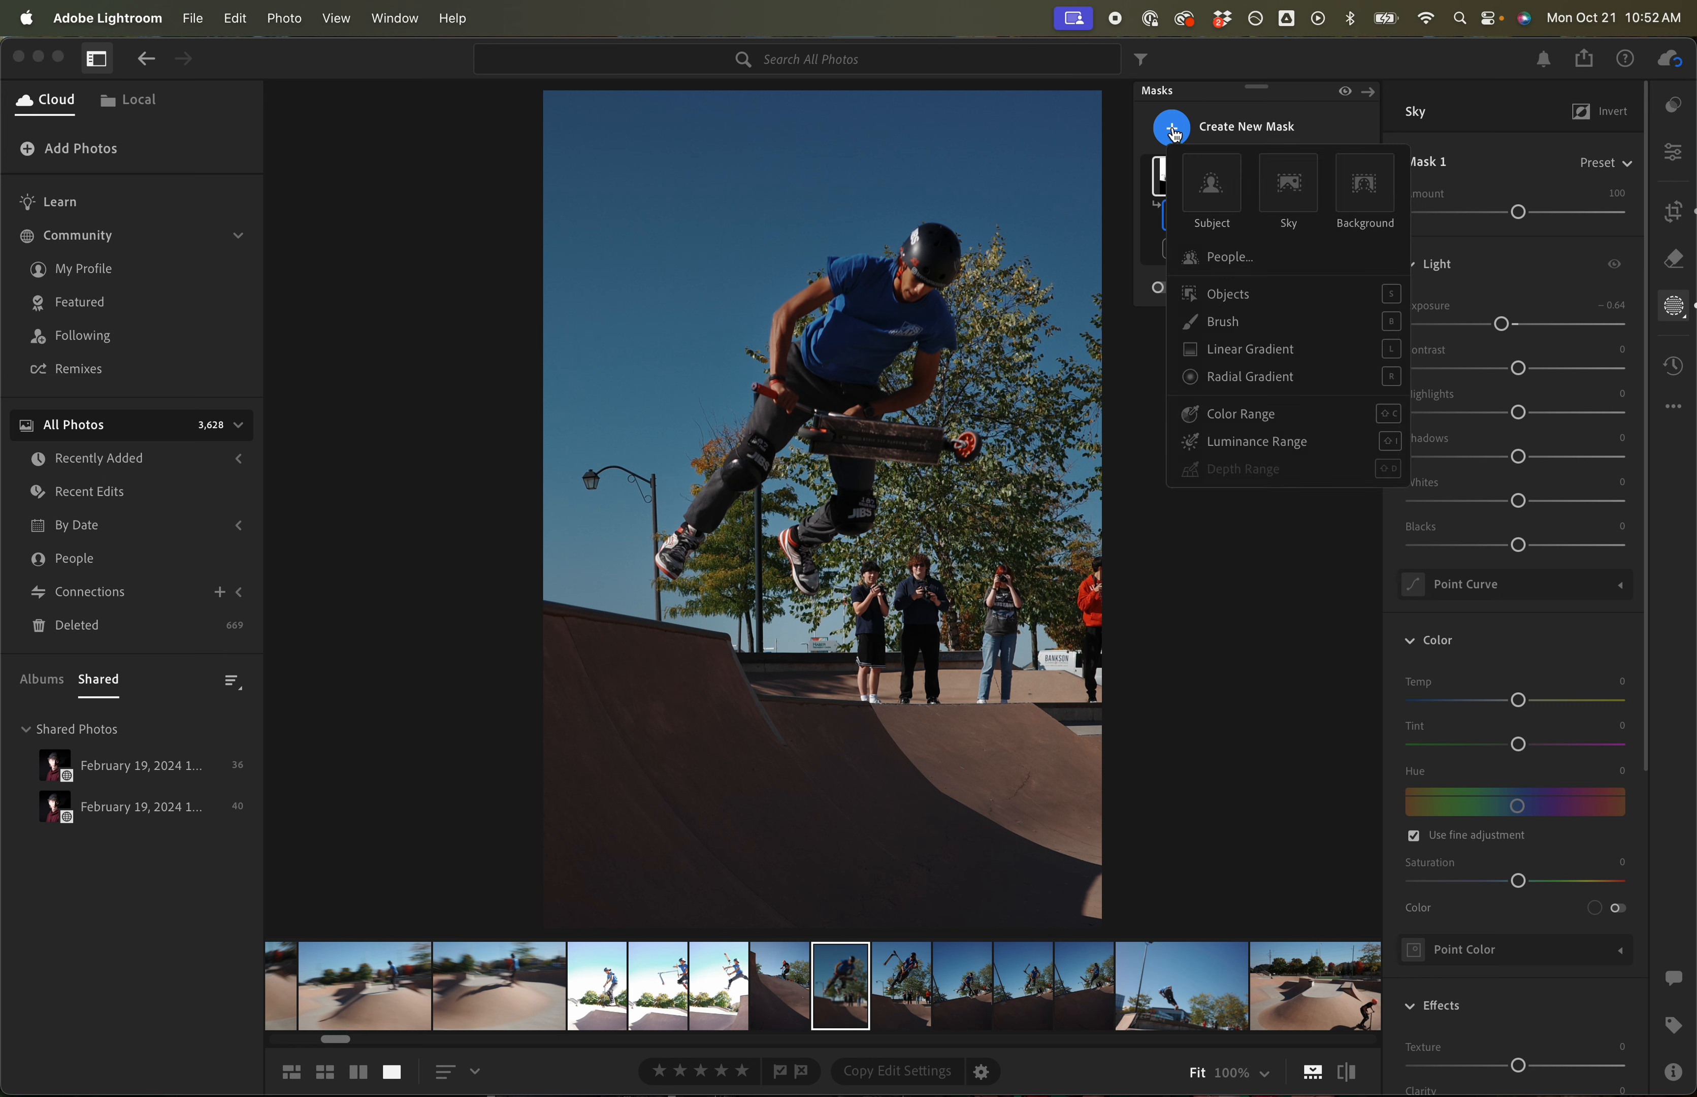
left_click(1228, 359)
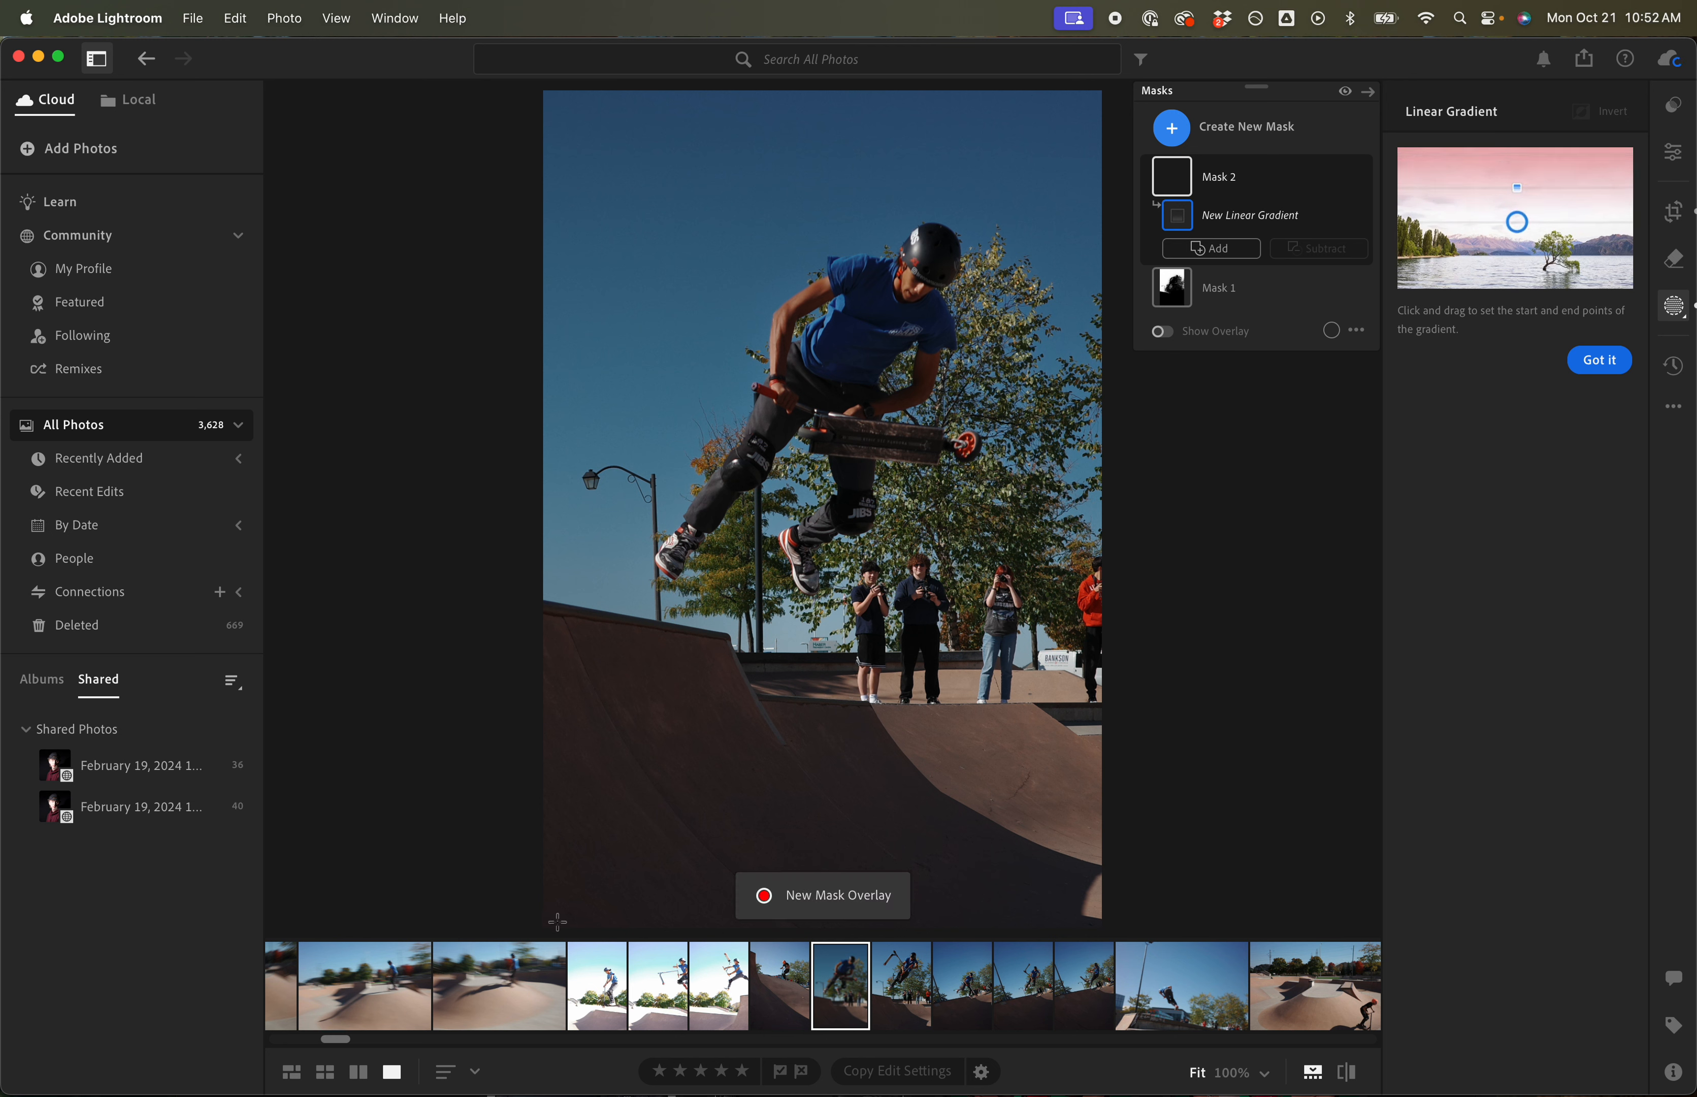
left_click_drag(558, 921, 734, 547)
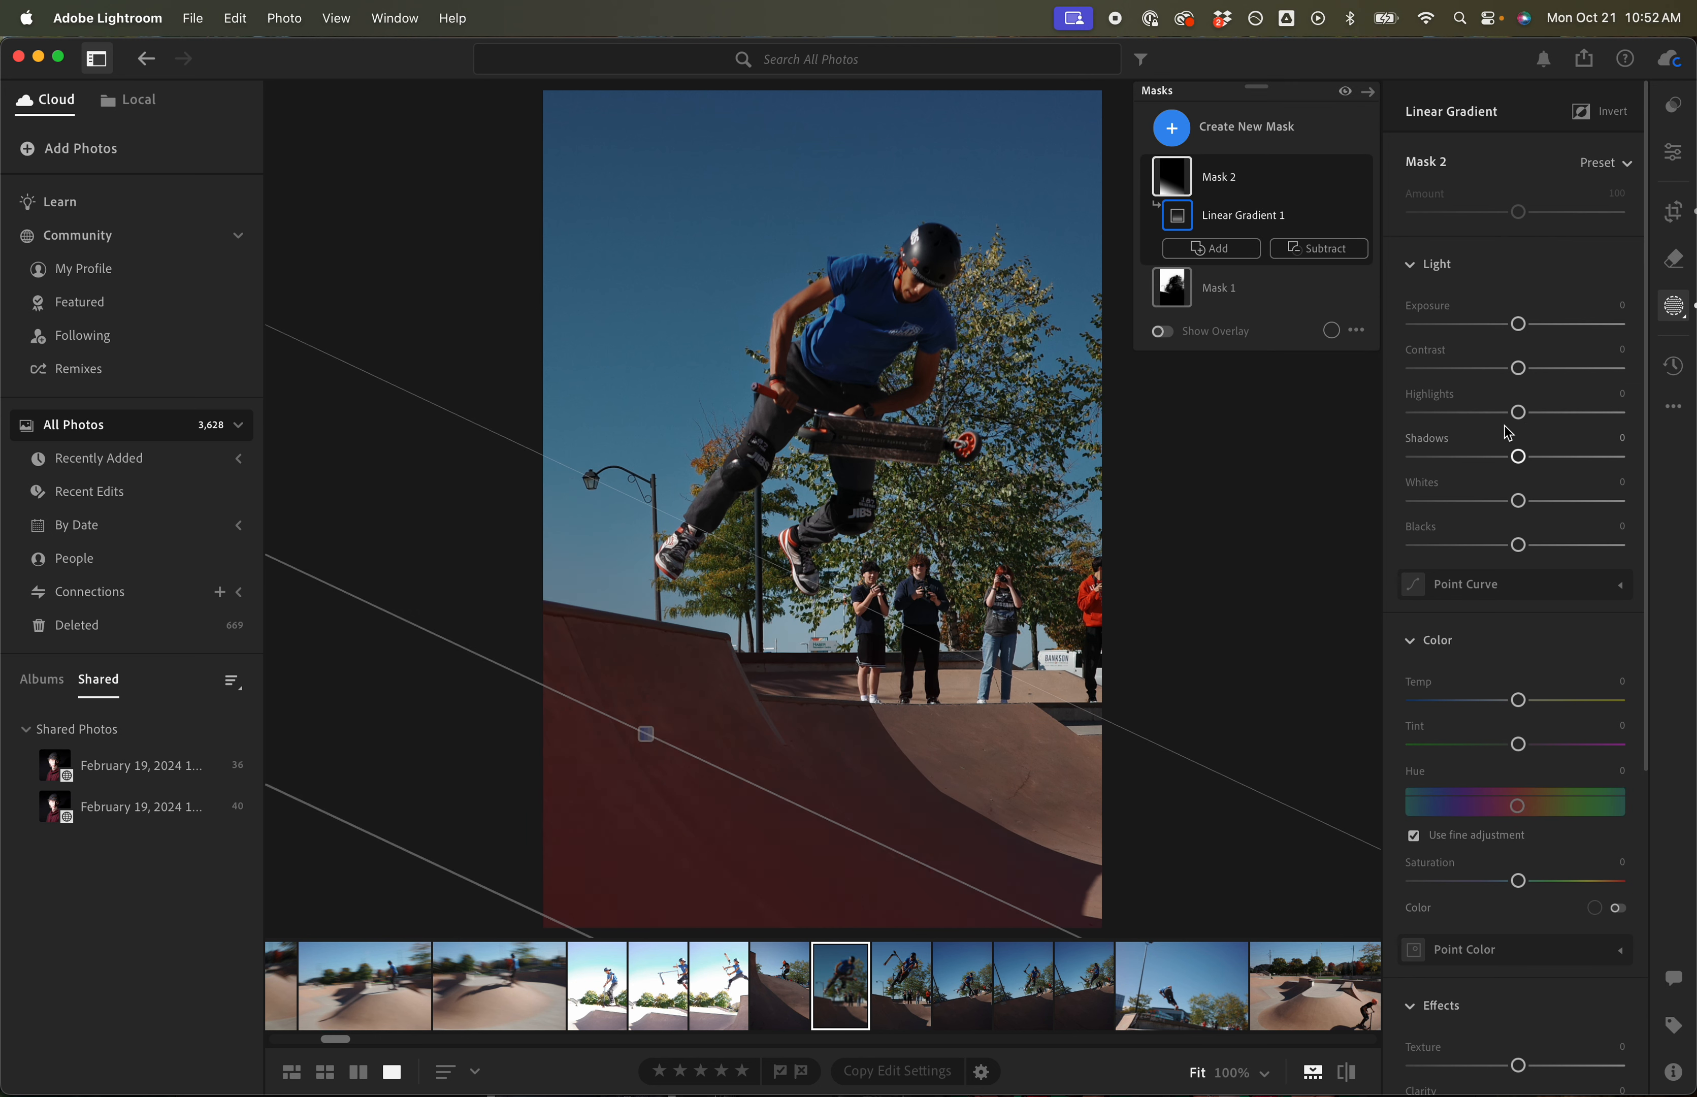
left_click_drag(1517, 325, 1499, 335)
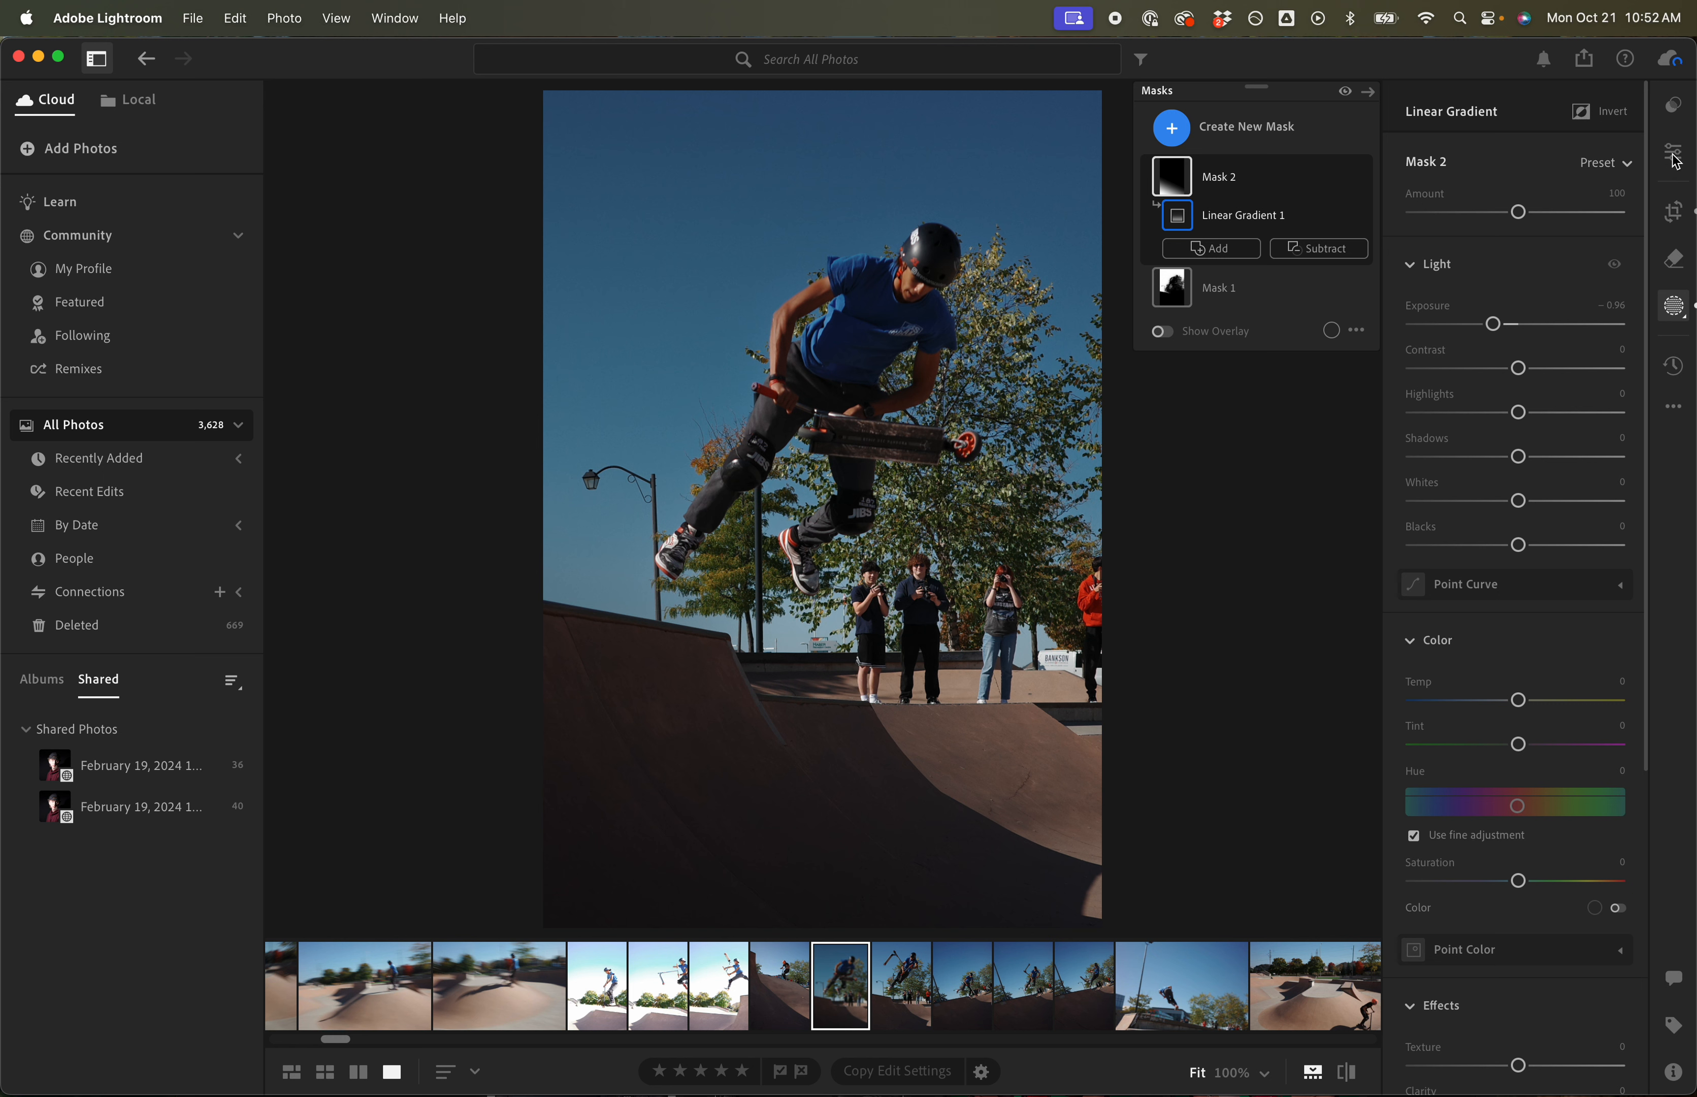
Apply Lens Blur to the photo and recompute the AI settings
left_click(1674, 157)
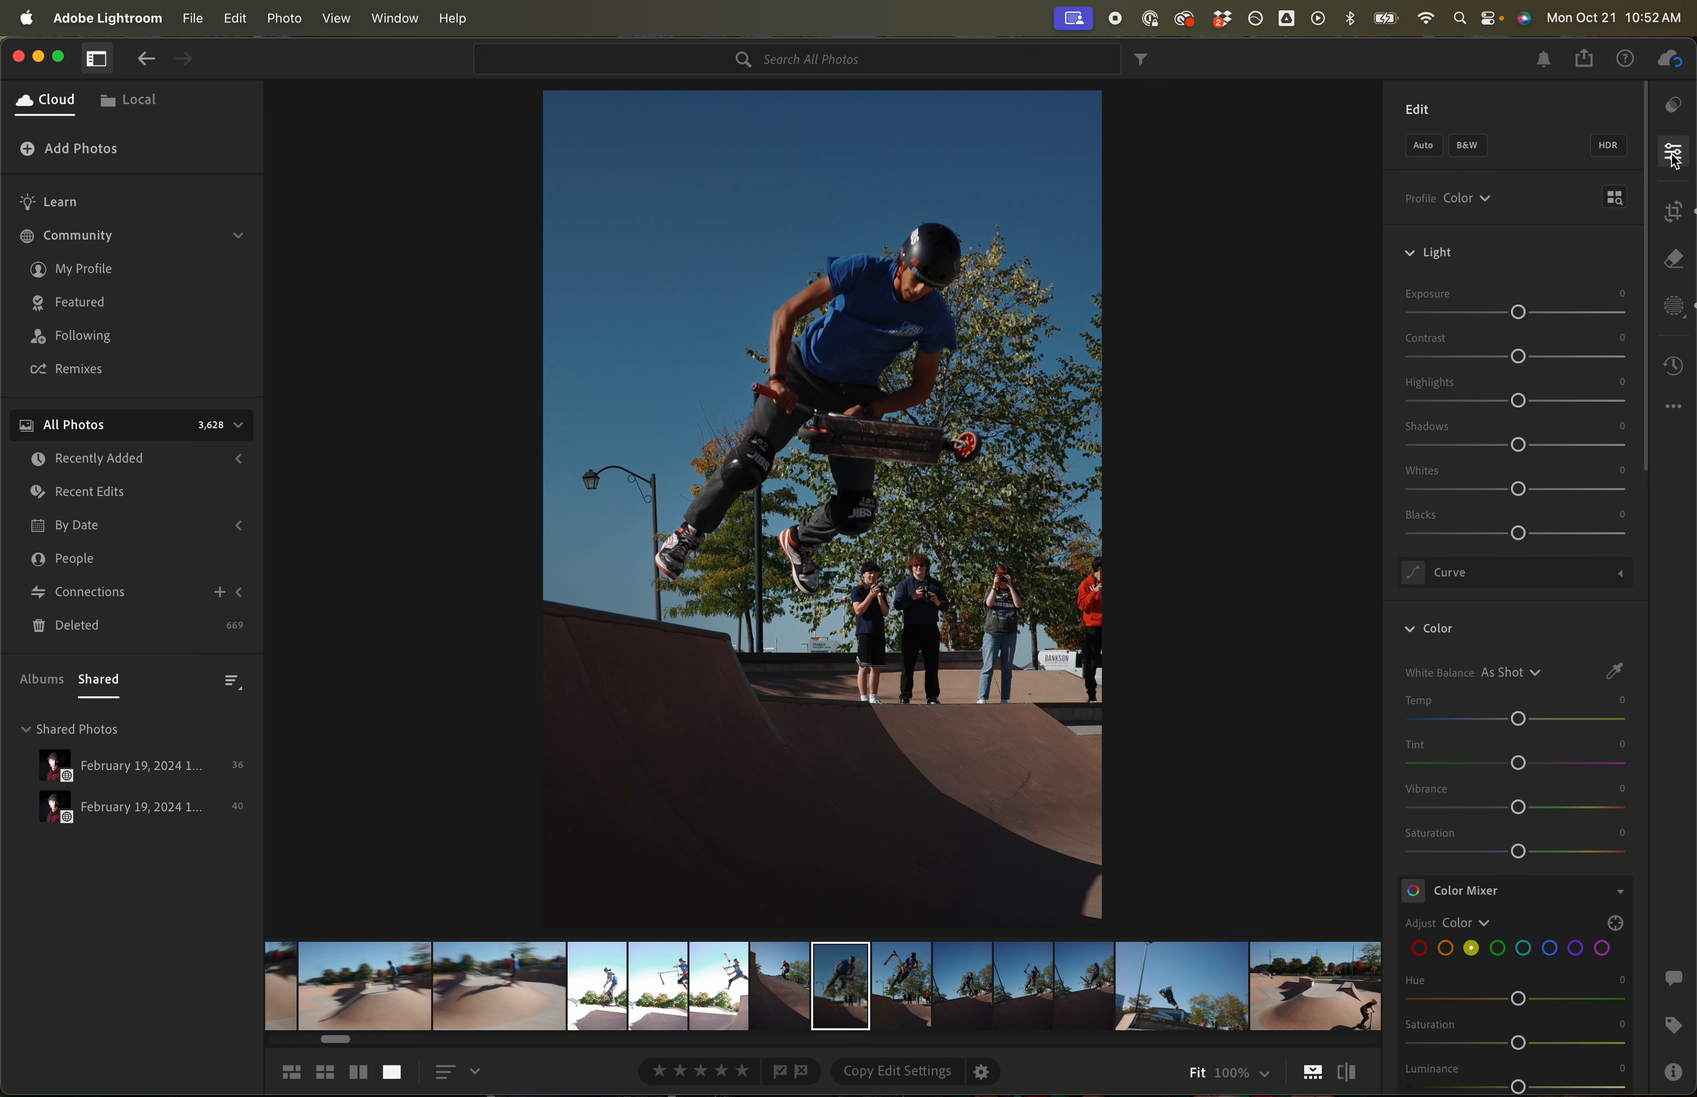
scroll(1497, 438, "down", 3)
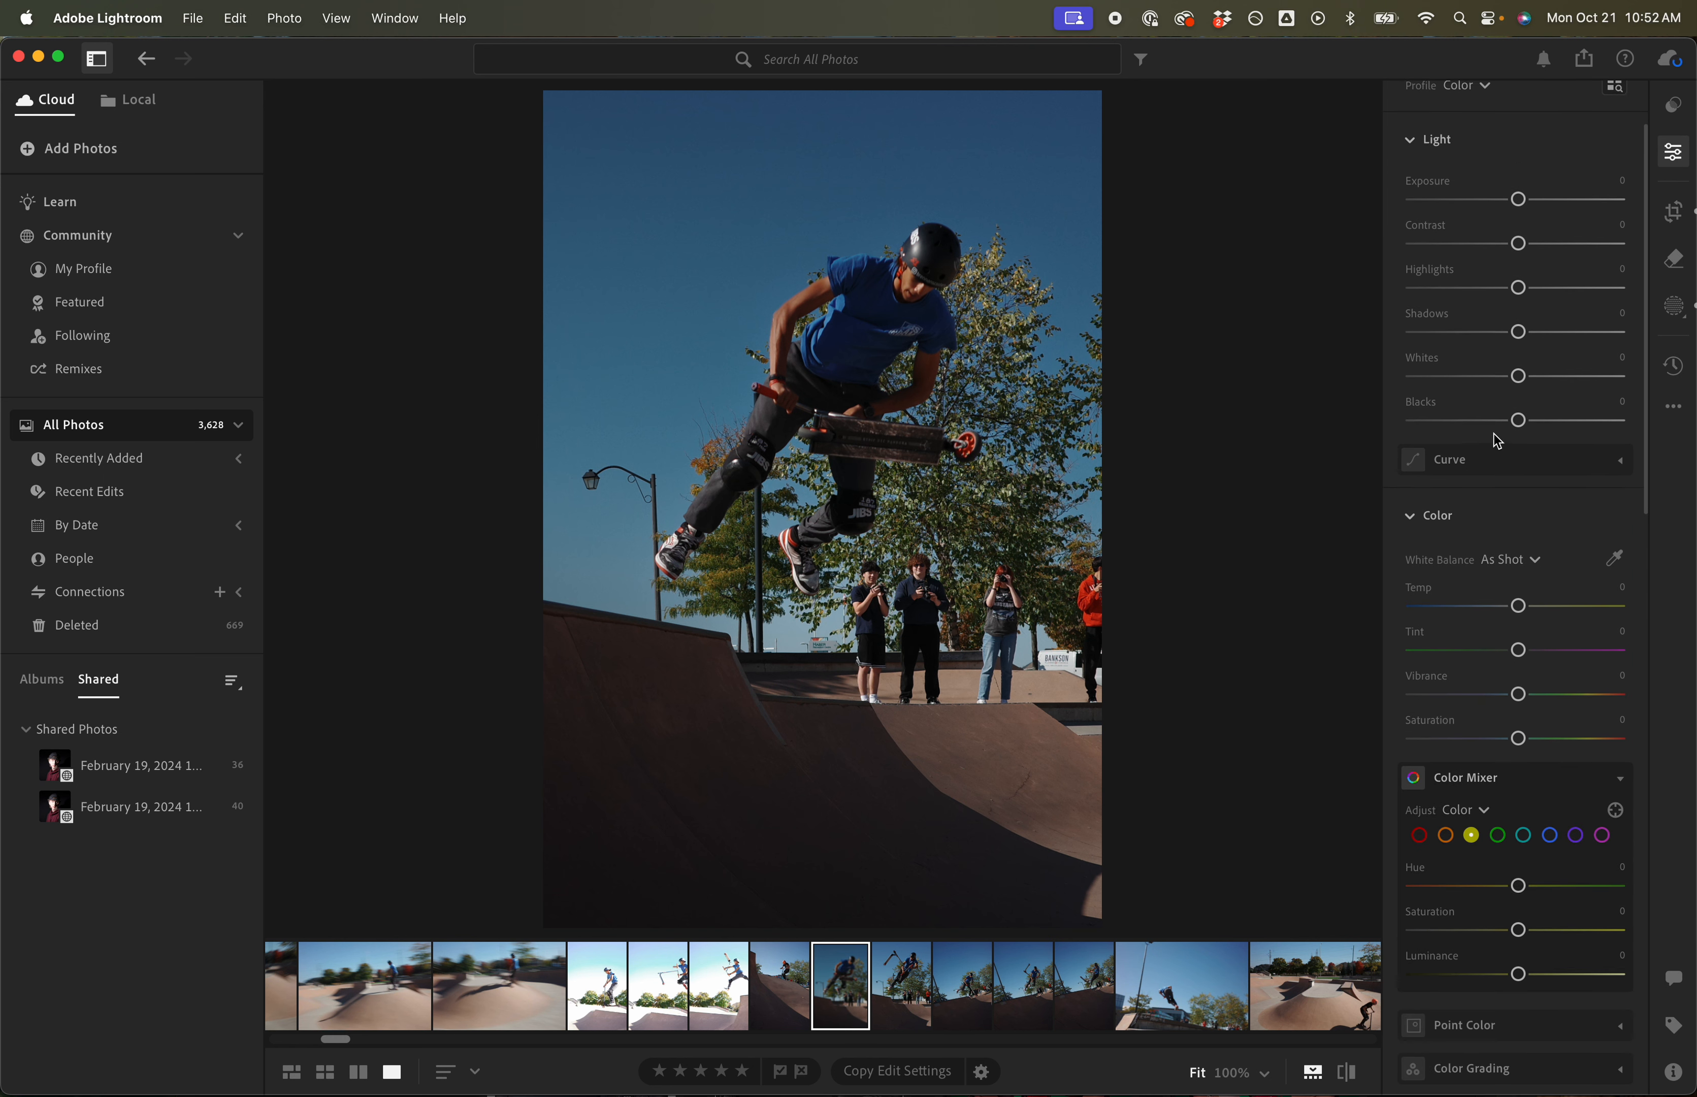
scroll(1497, 440, "down", 15)
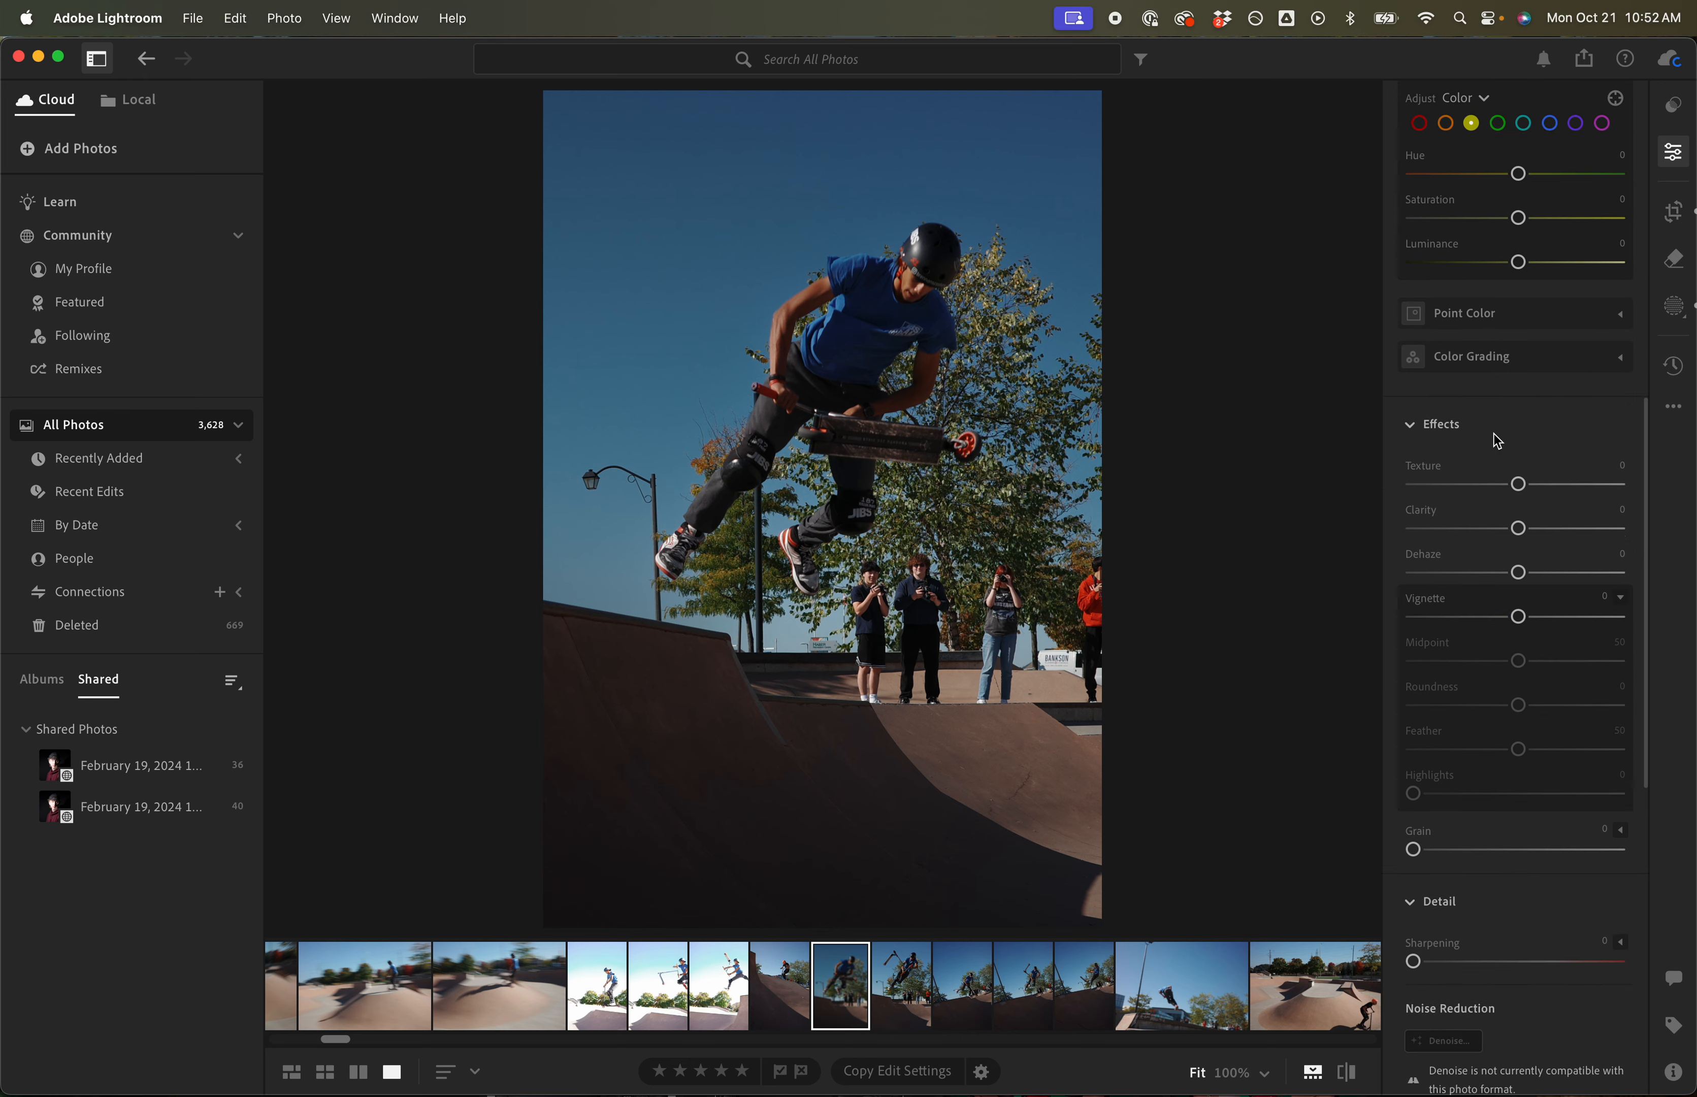
scroll(1497, 440, "down", 12)
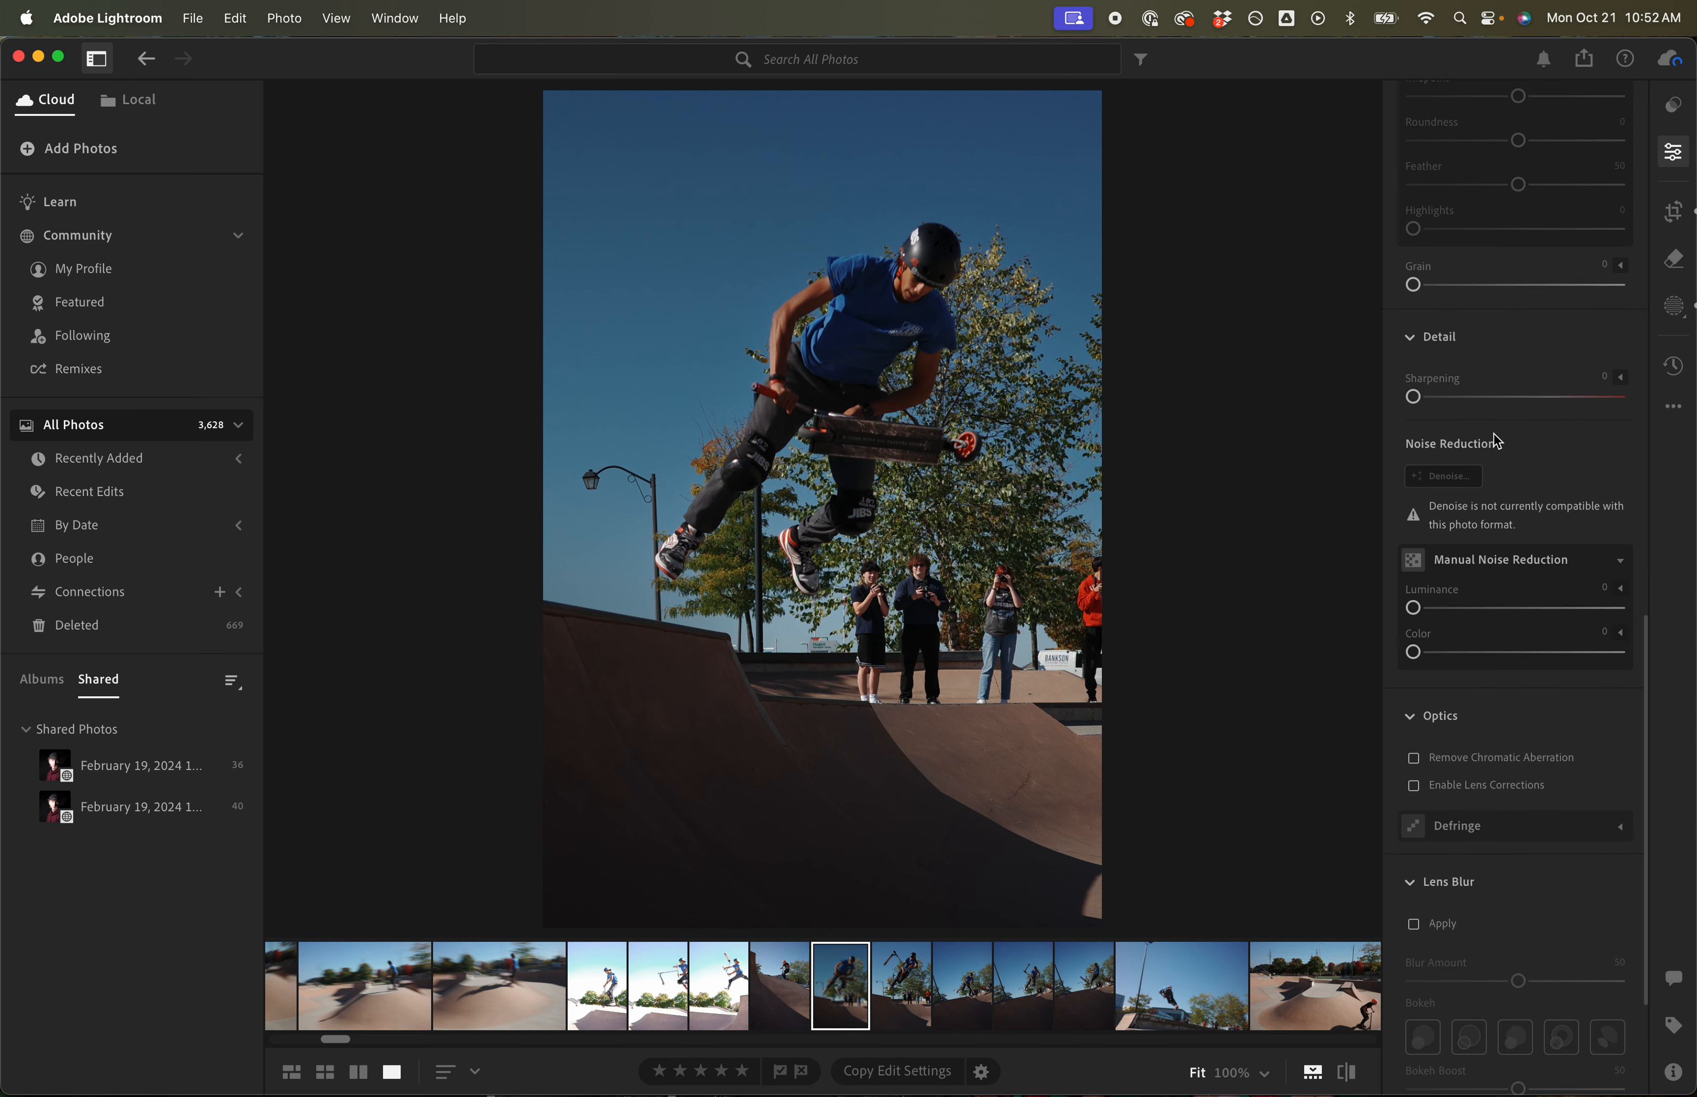
scroll(1497, 443, "down", 5)
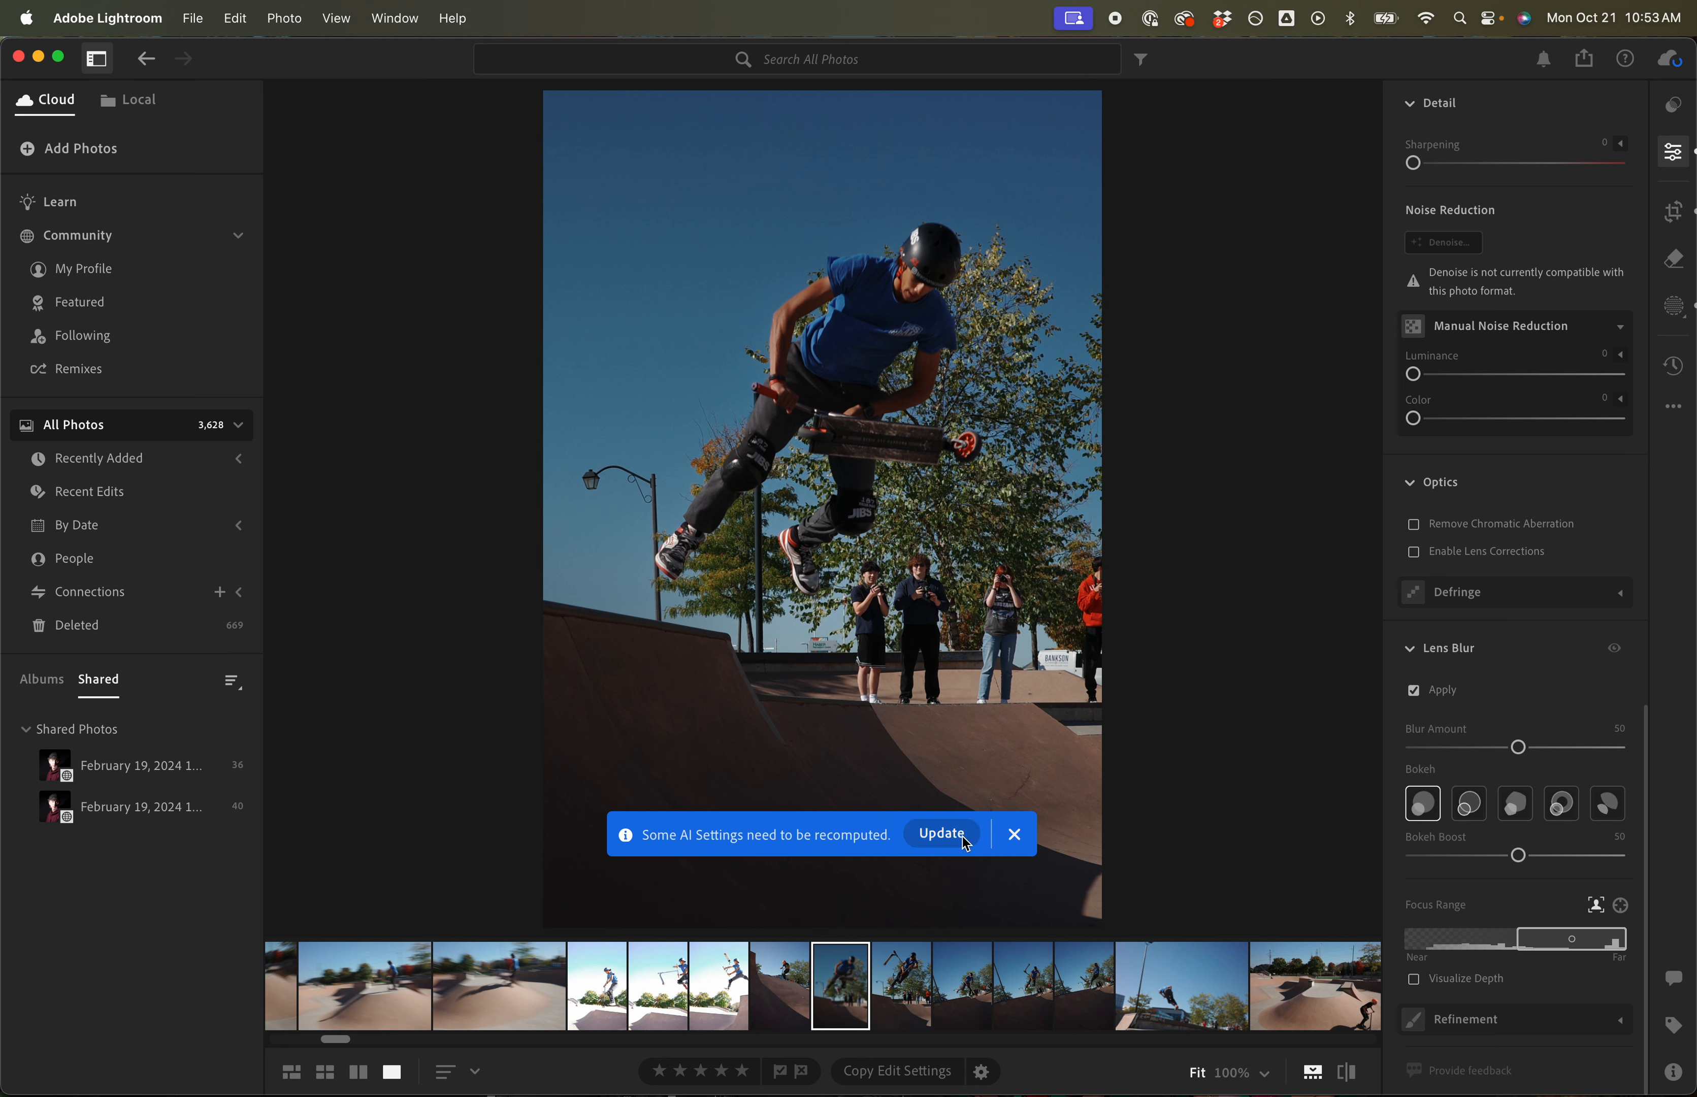
left_click(943, 834)
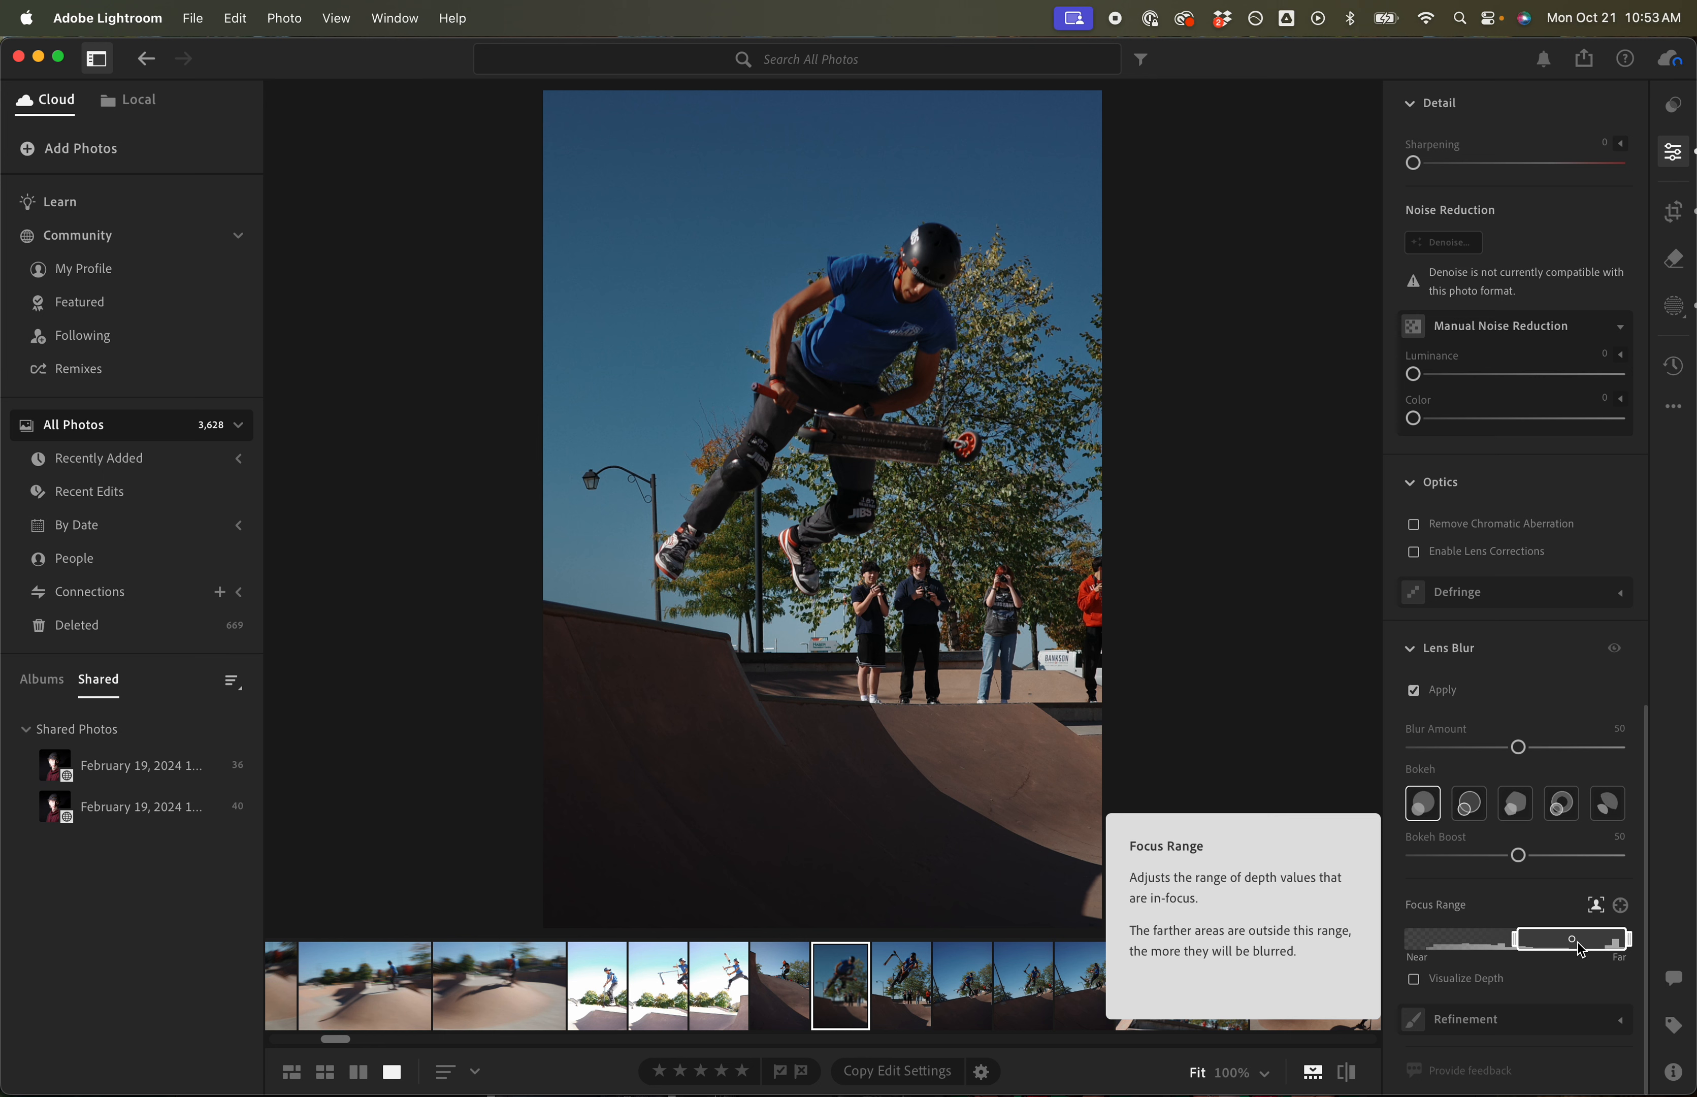
Shift the Lens Blur focus range fully to the near end and update the AI settings
left_click_drag(1604, 949, 1555, 944)
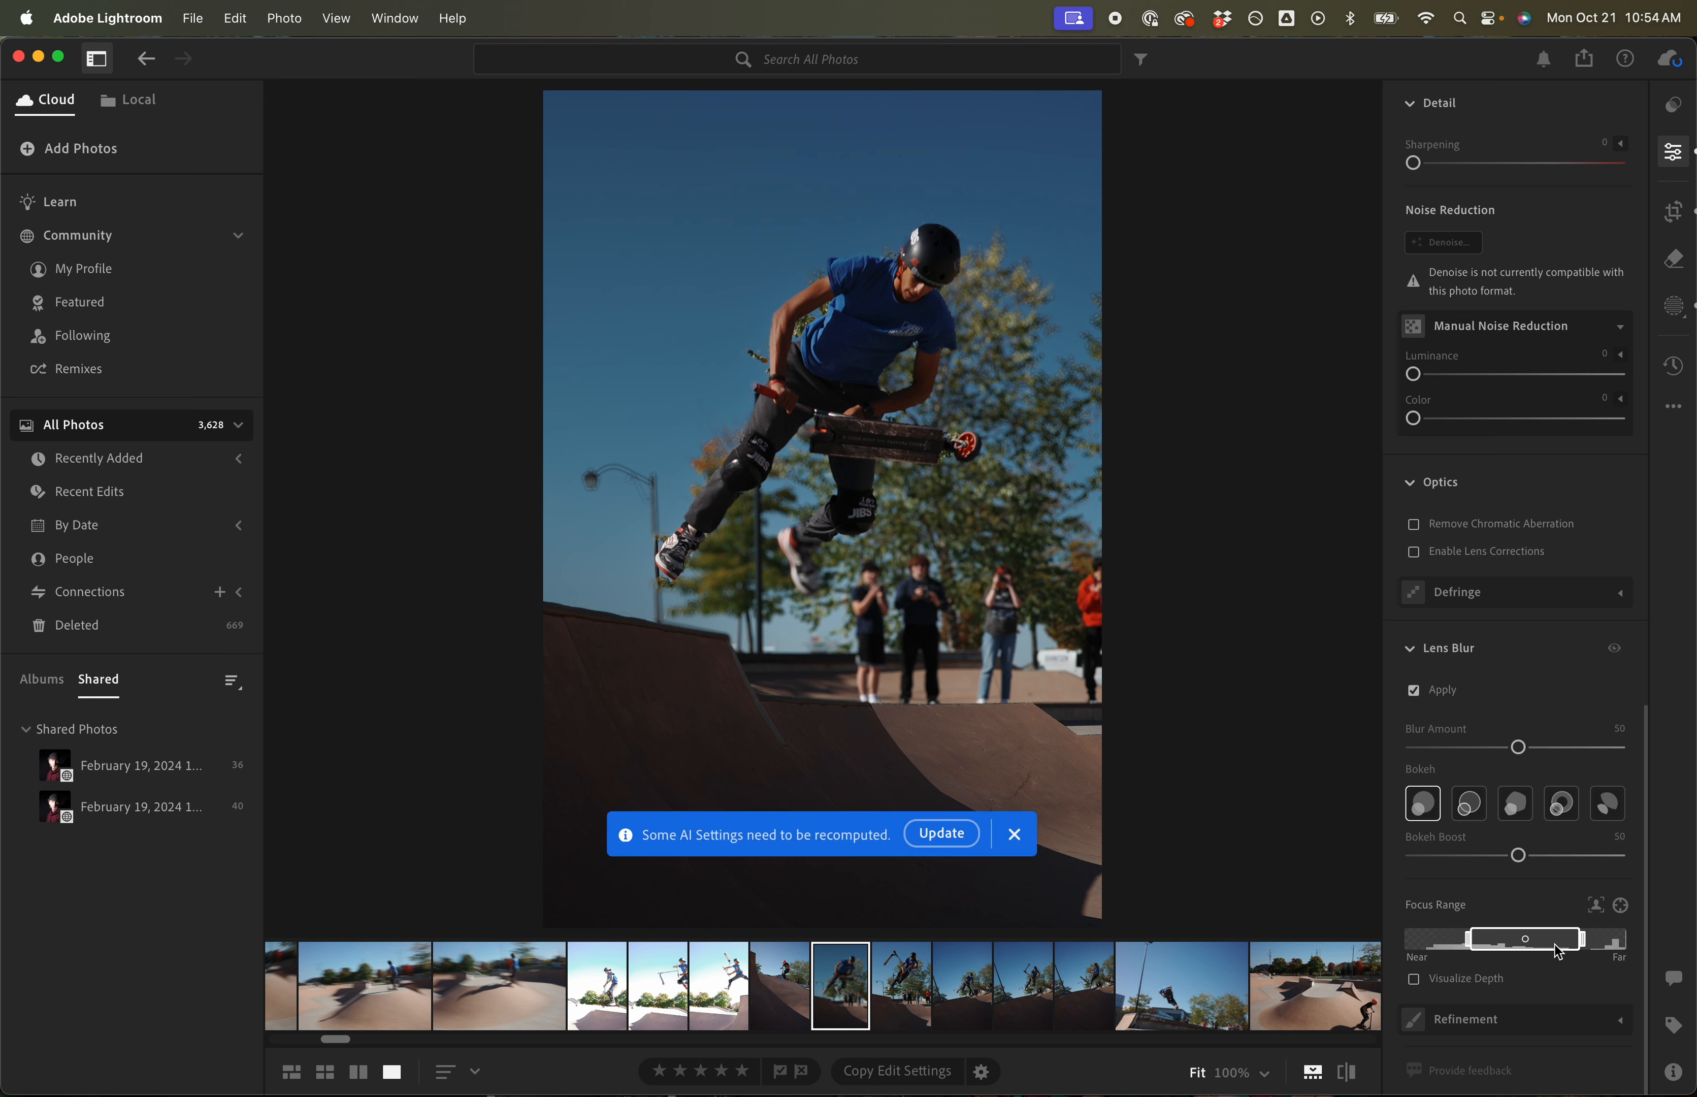
left_click_drag(1555, 944, 1521, 945)
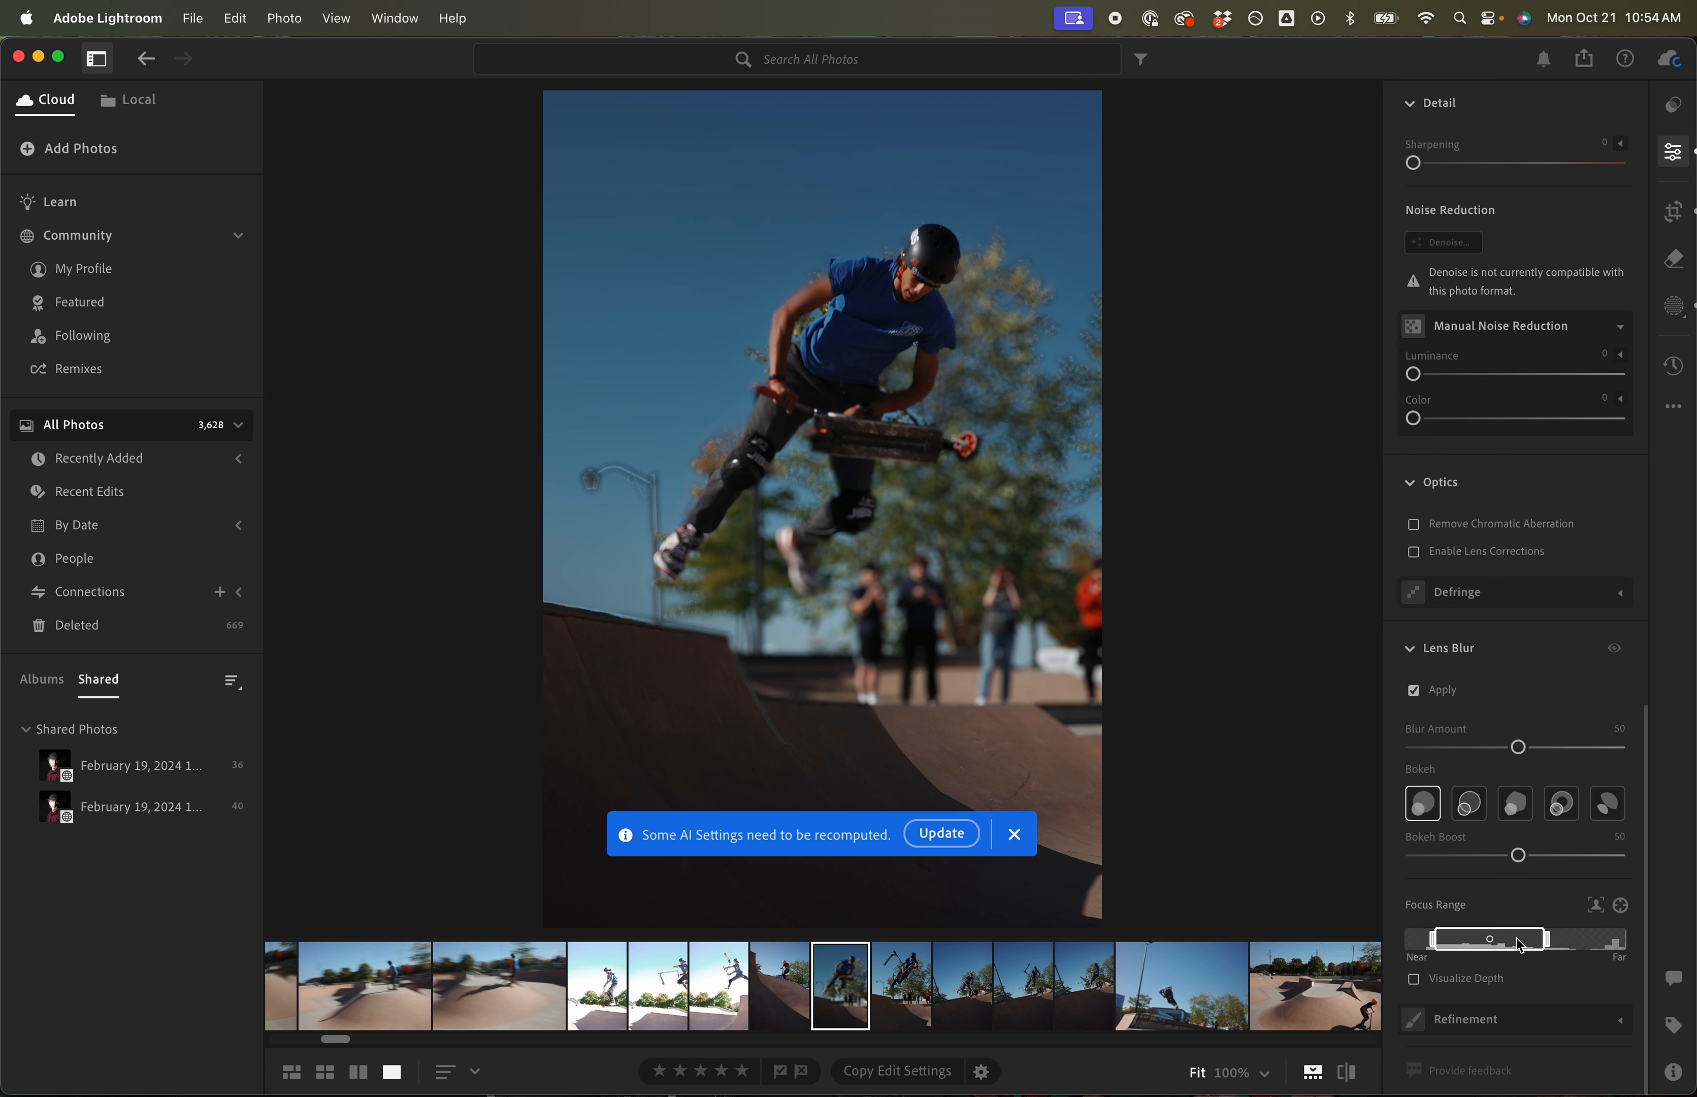
left_click_drag(1519, 941, 1467, 947)
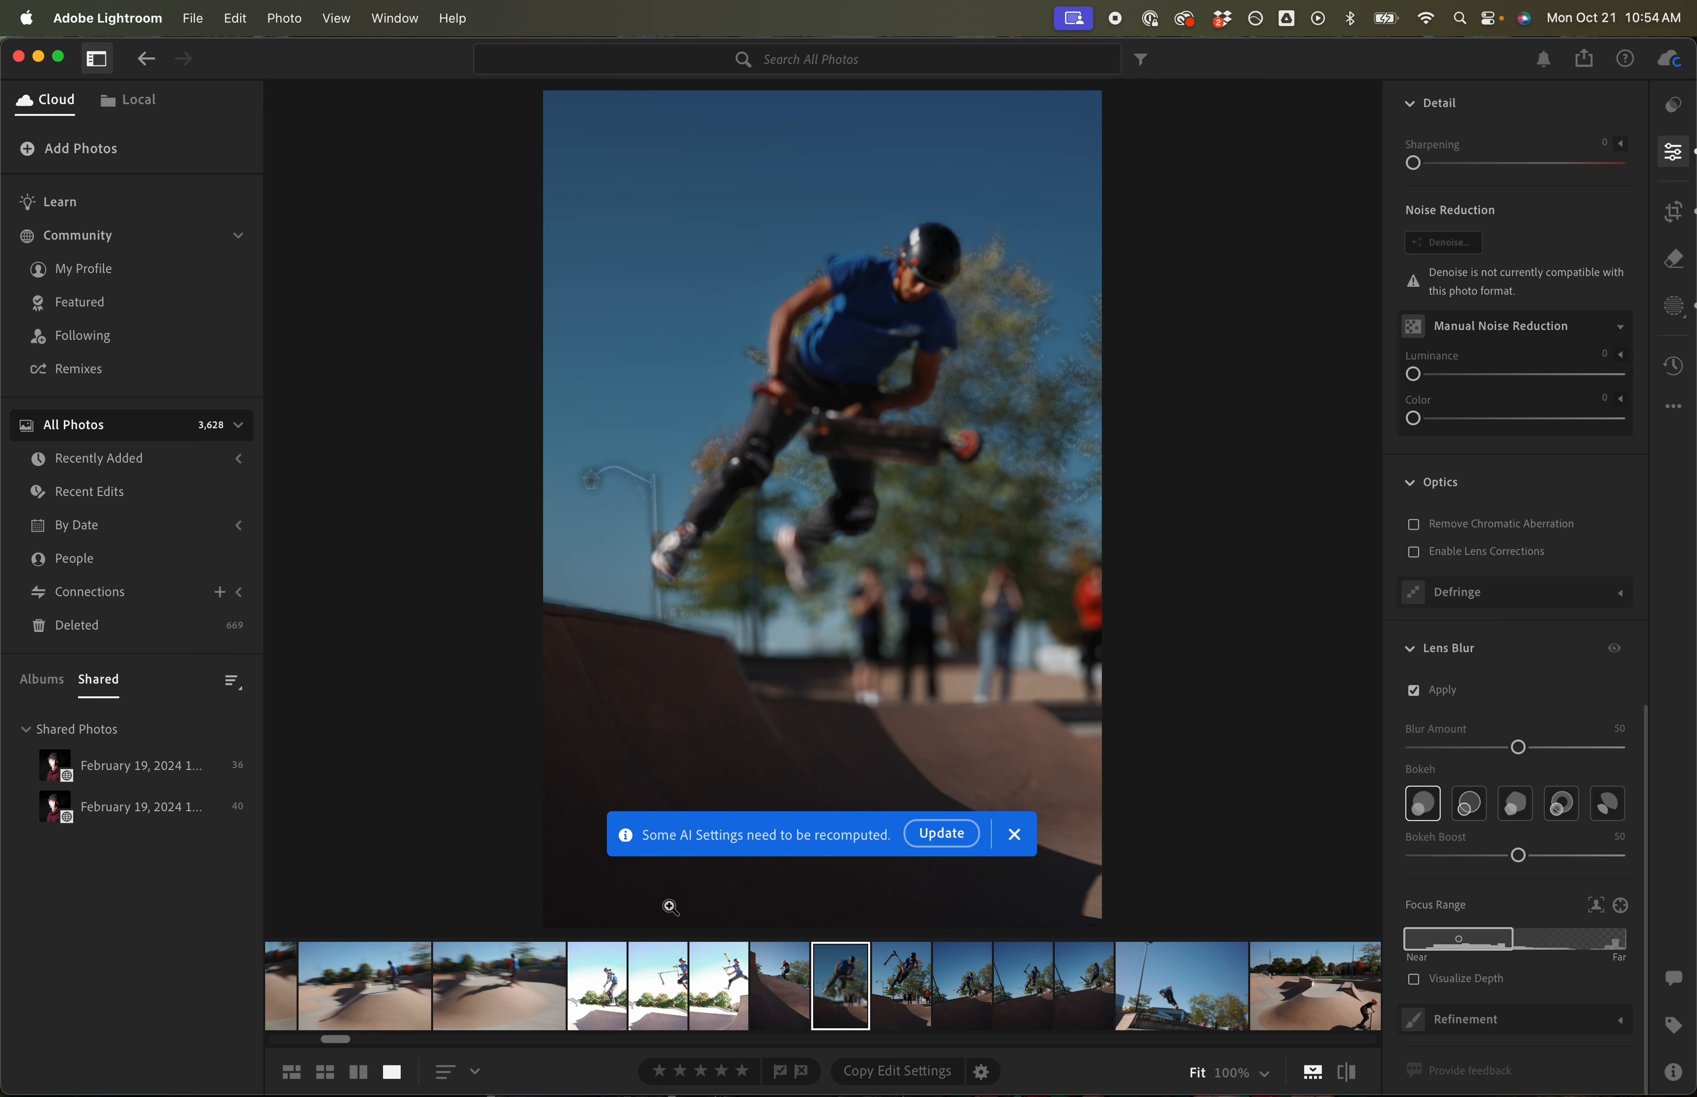
left_click(939, 833)
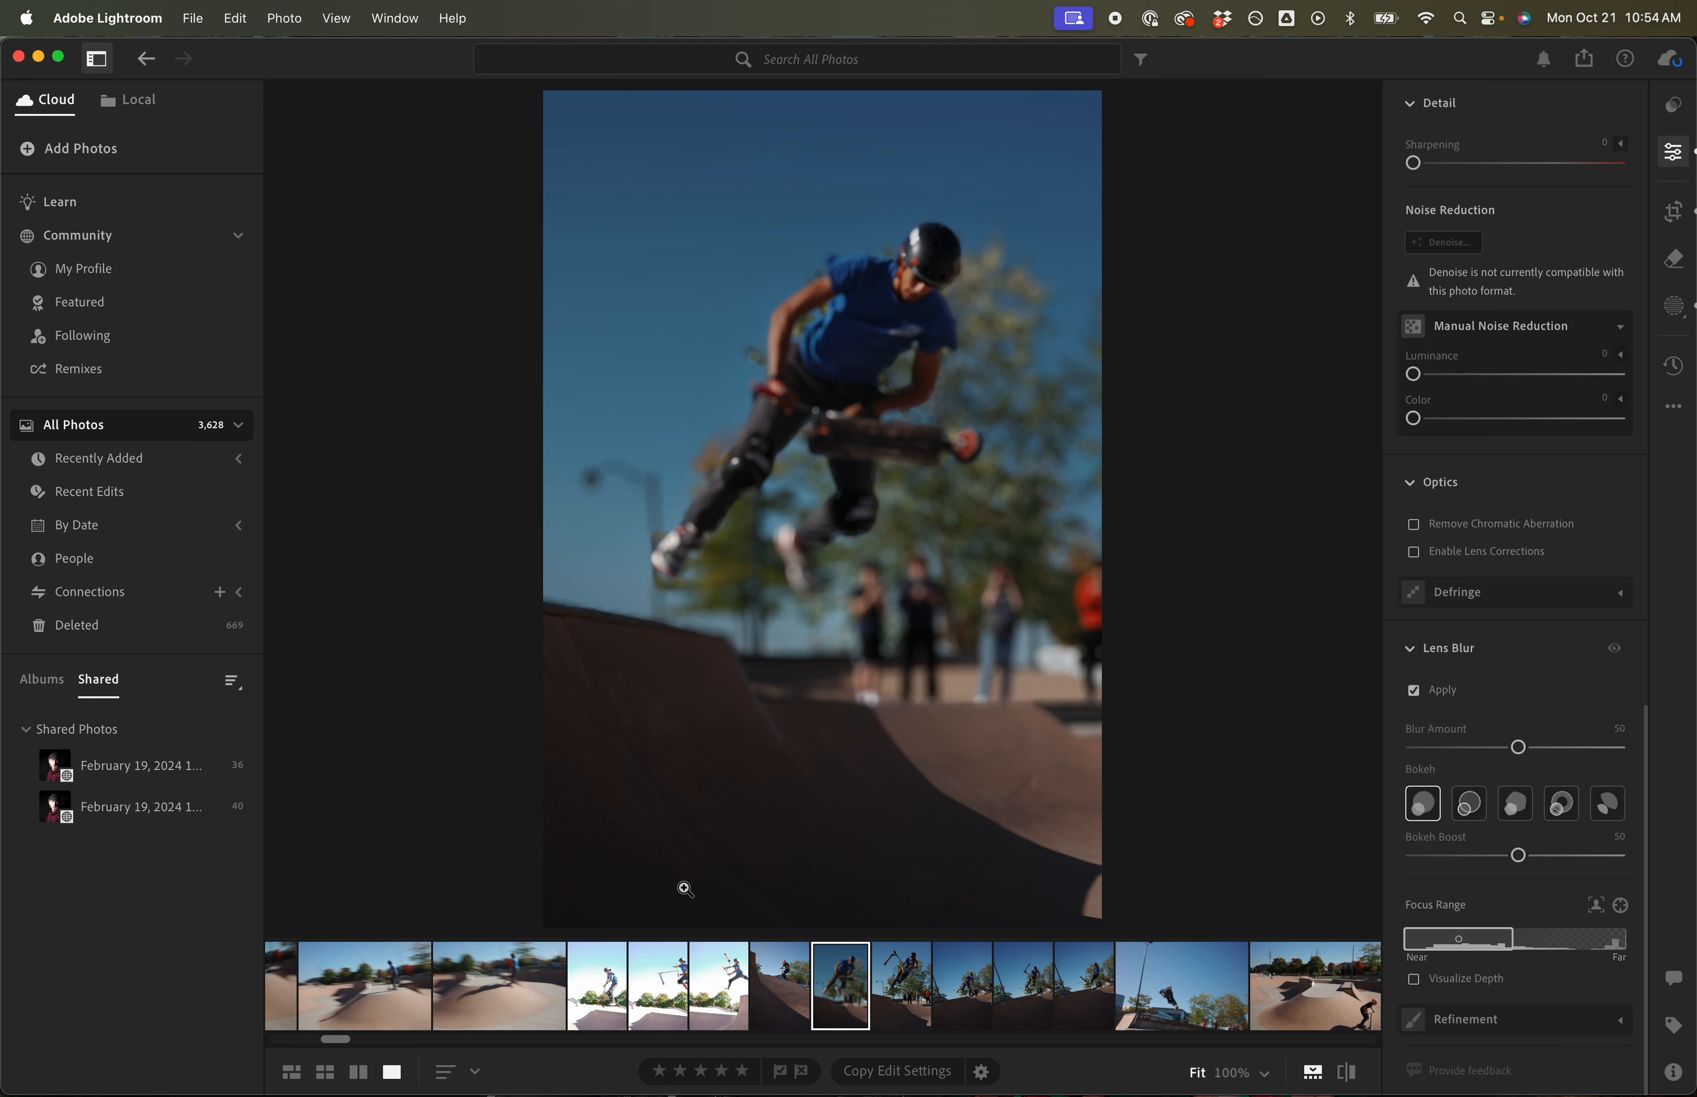
Move the Lens Blur focus range back toward the middle and widen it at both the near and far ends
left_click_drag(1464, 927, 1529, 941)
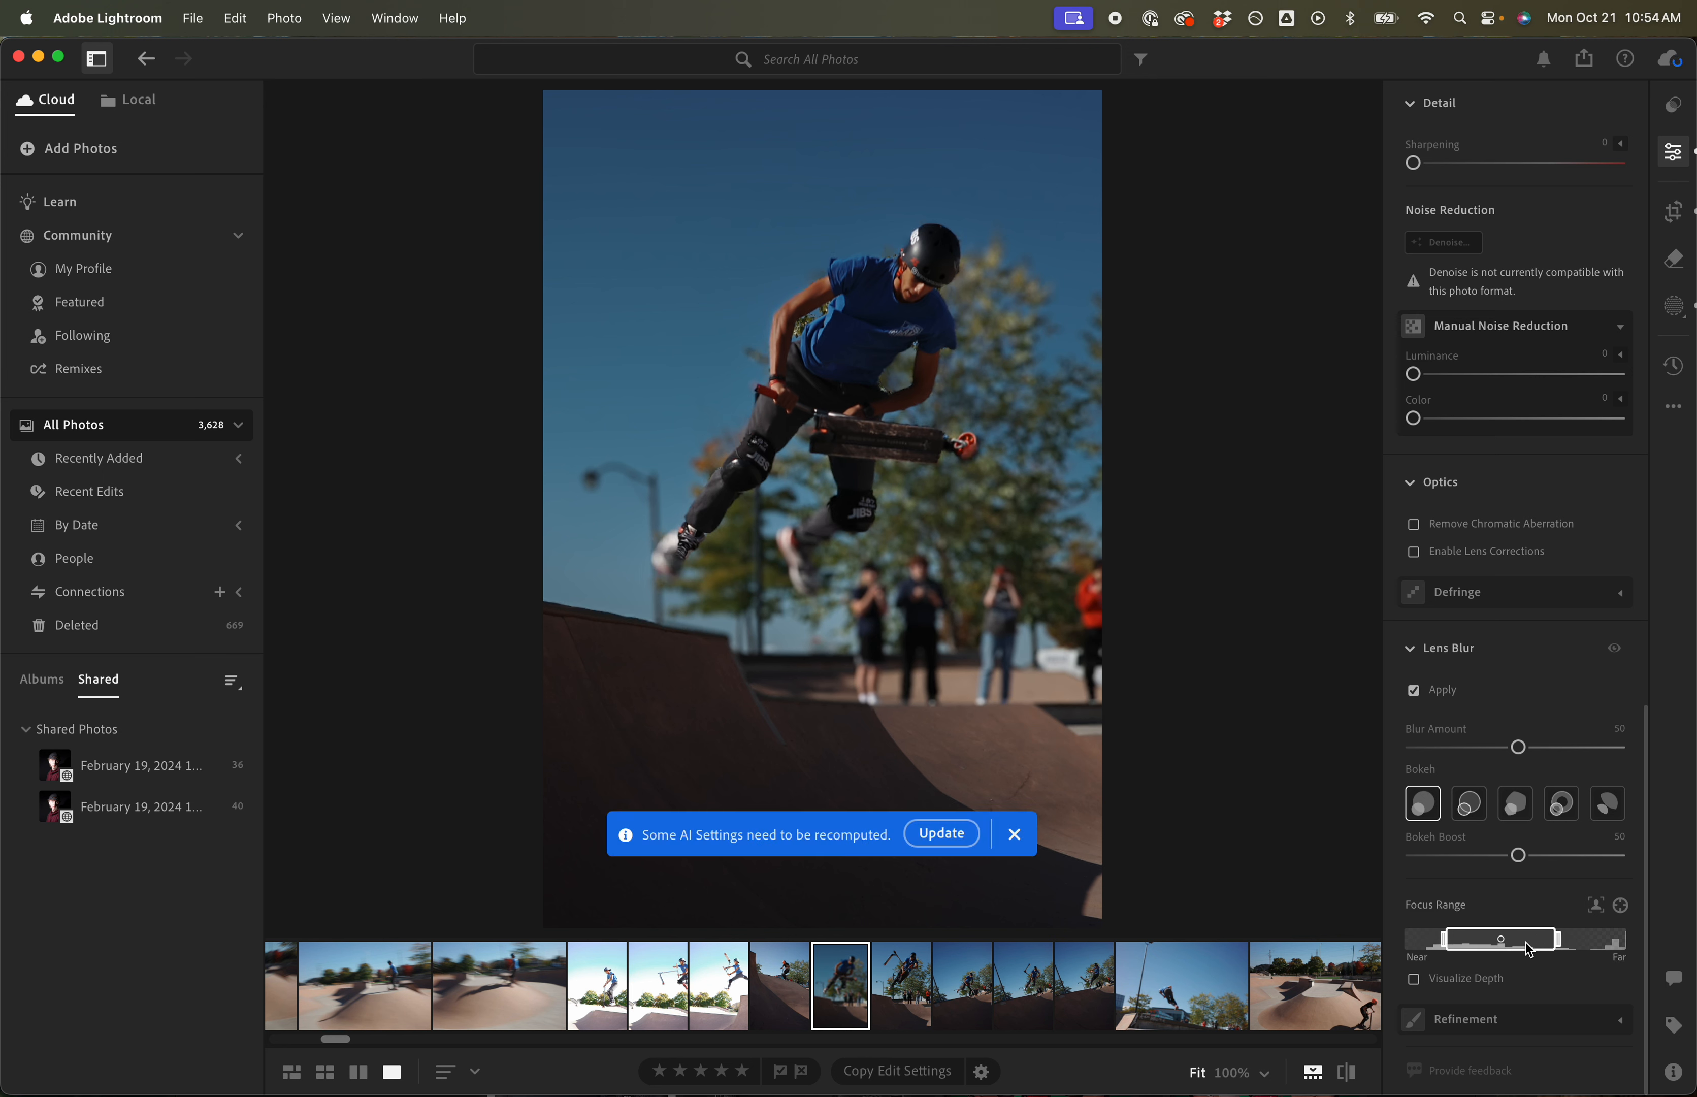
left_click_drag(1526, 942, 1576, 944)
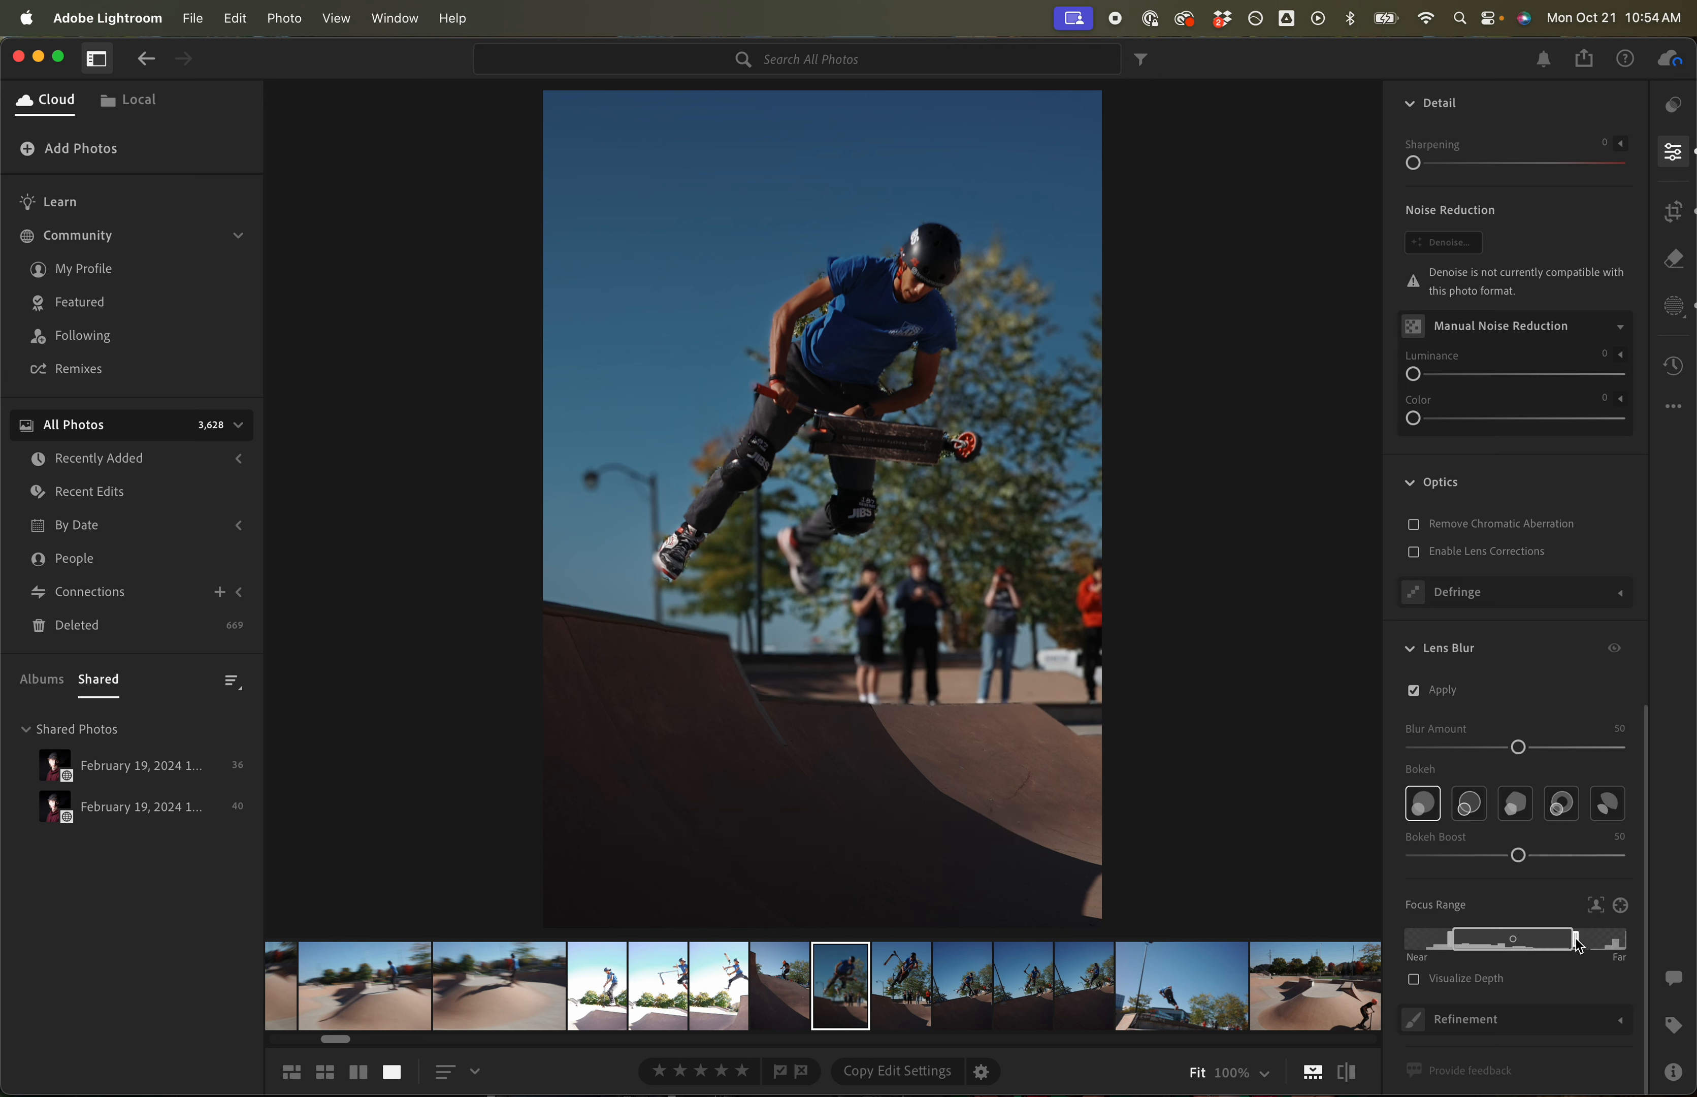
left_click_drag(1451, 941, 1422, 946)
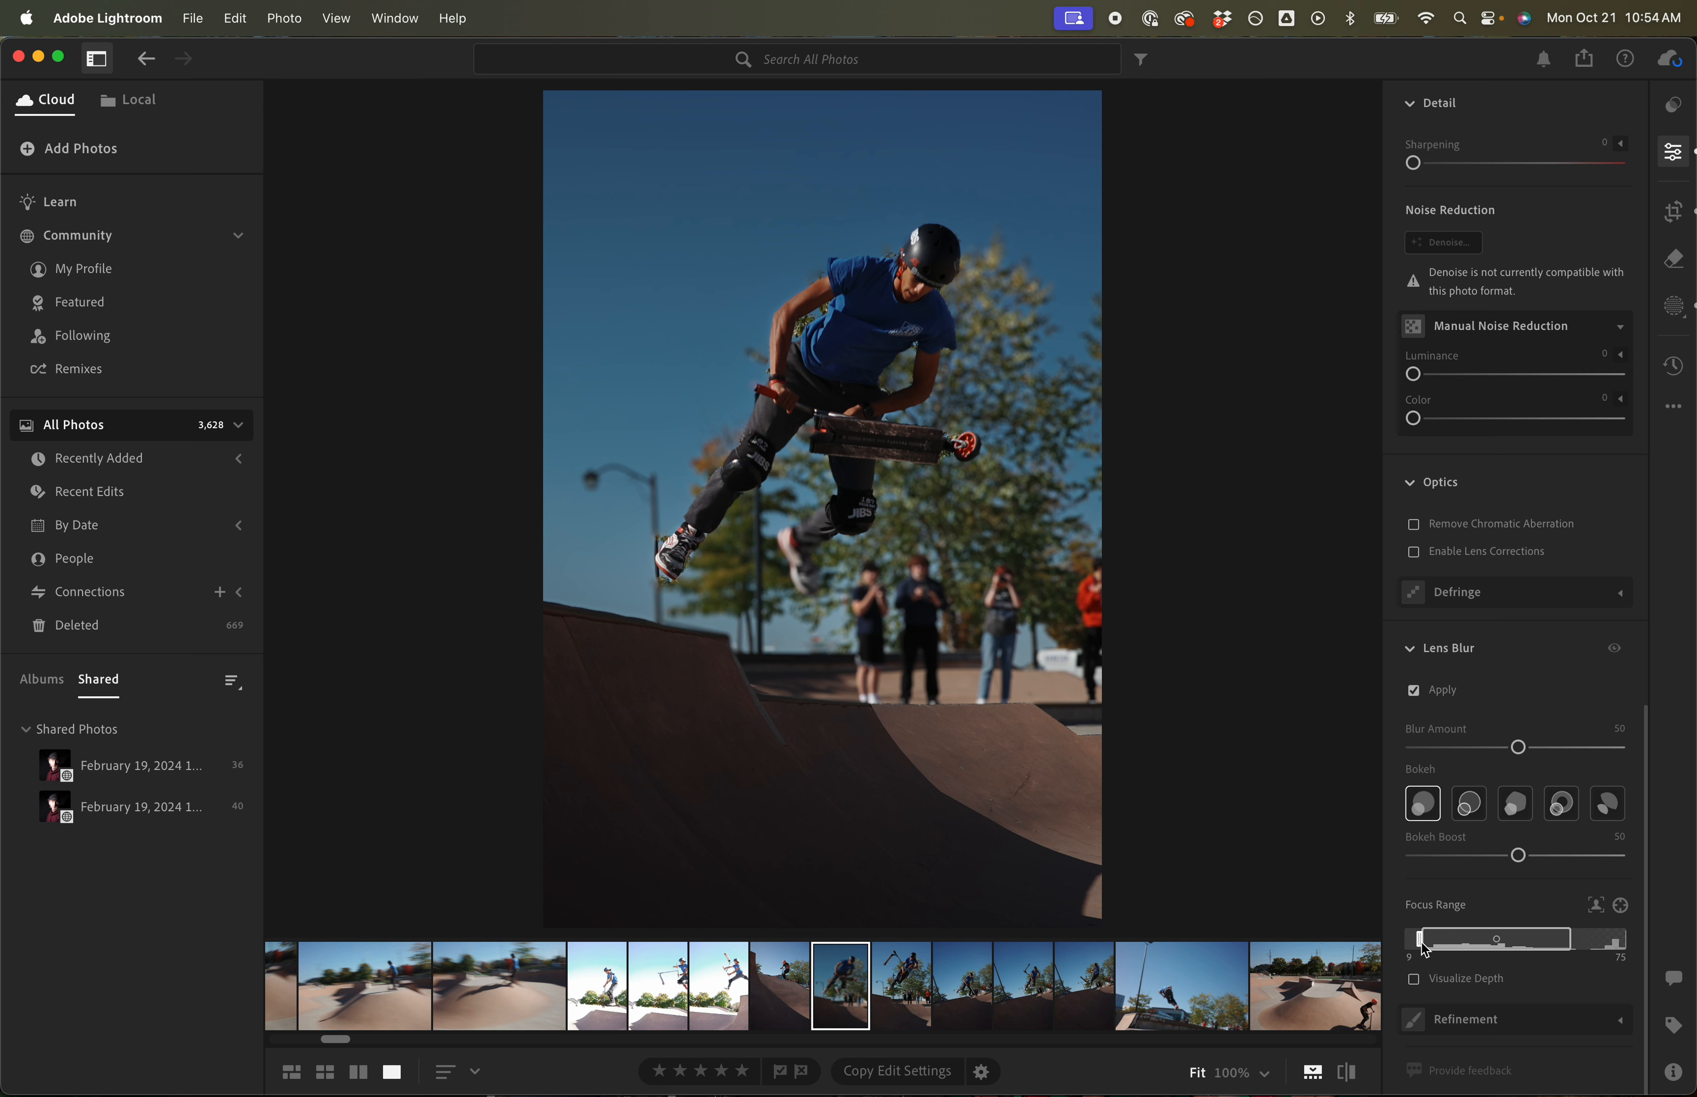
left_click_drag(1578, 949, 1583, 947)
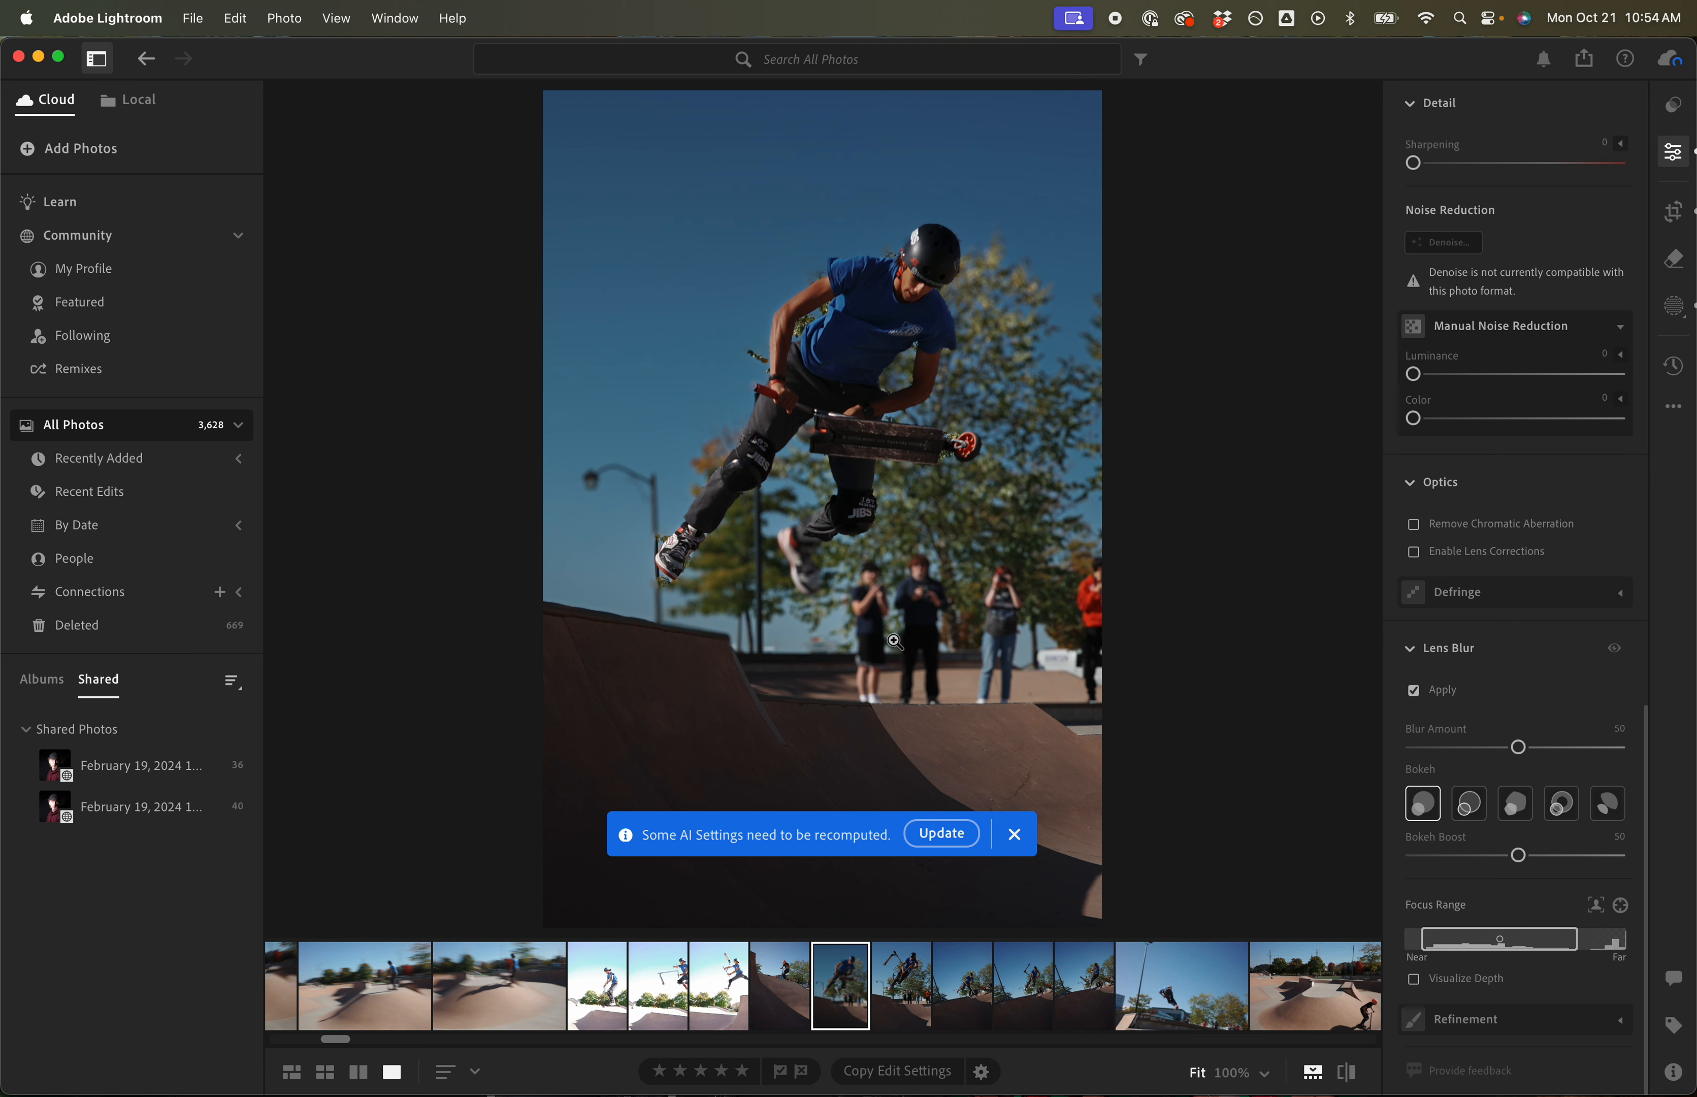
Check the blur around the rider up close, turn Lens Blur off and dismiss the AI settings notice
left_click(808, 412)
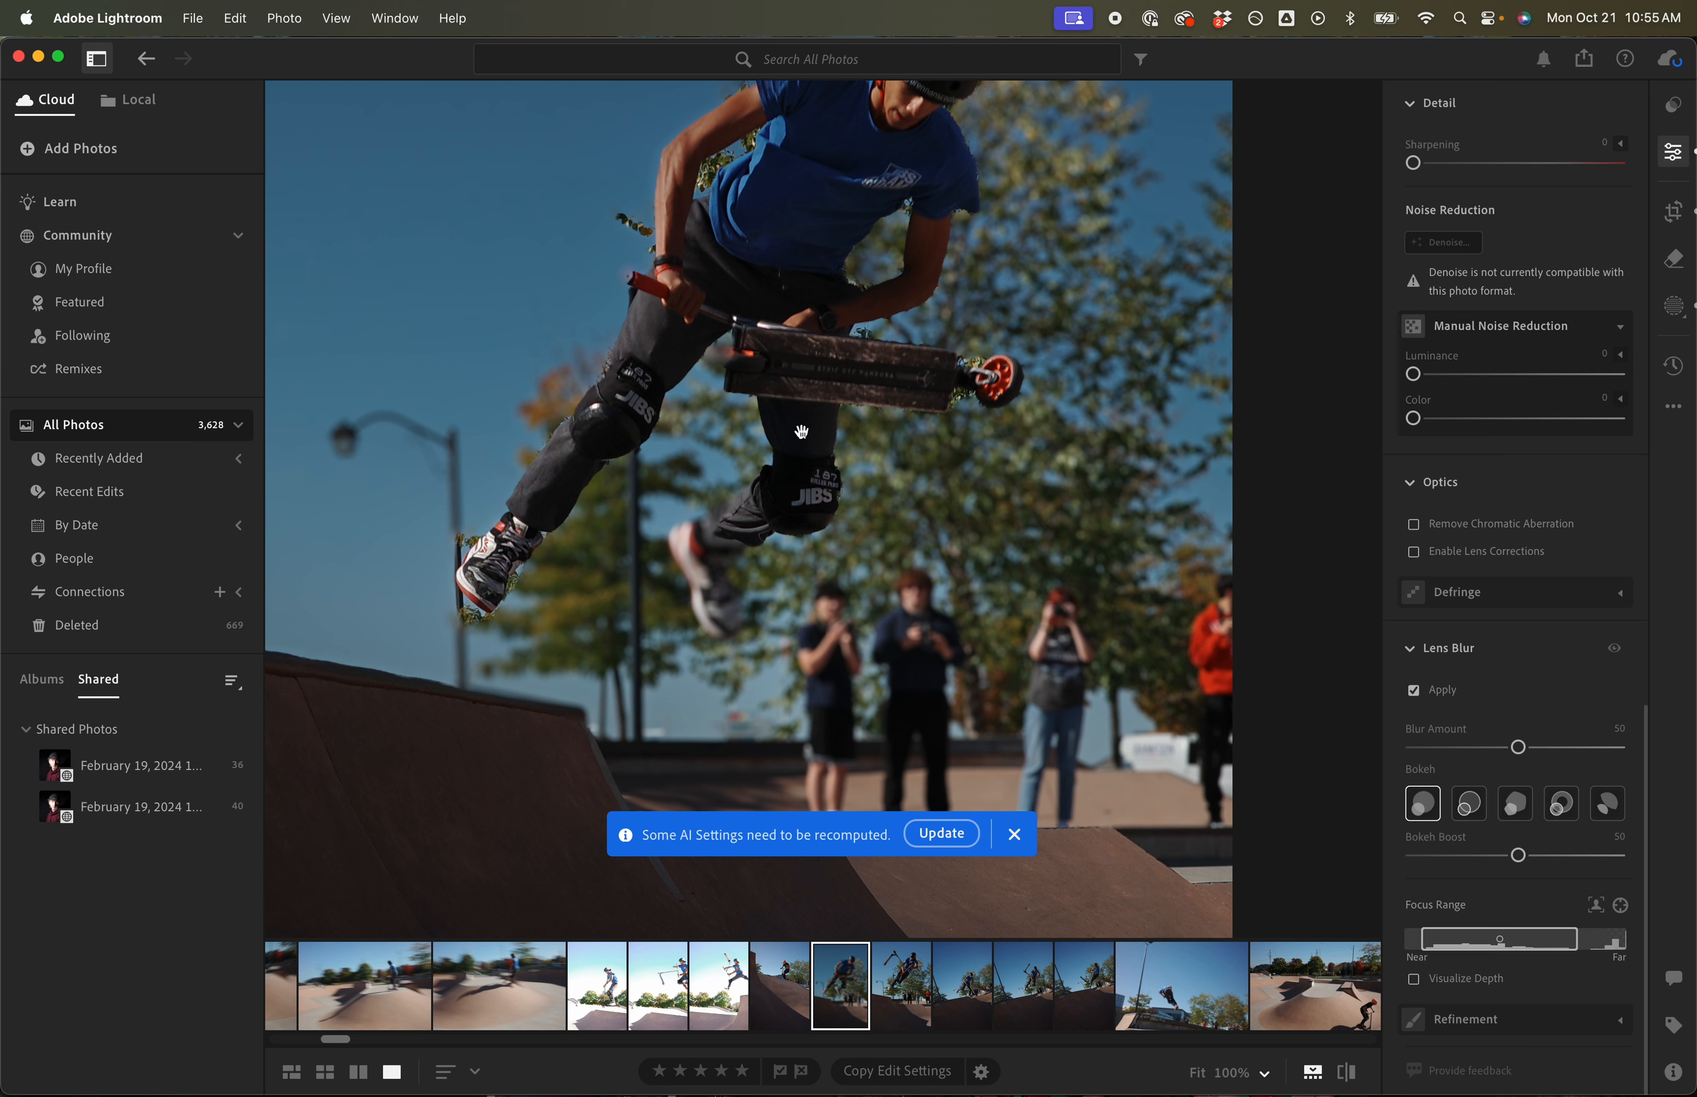
left_click(804, 473)
left_click(806, 465)
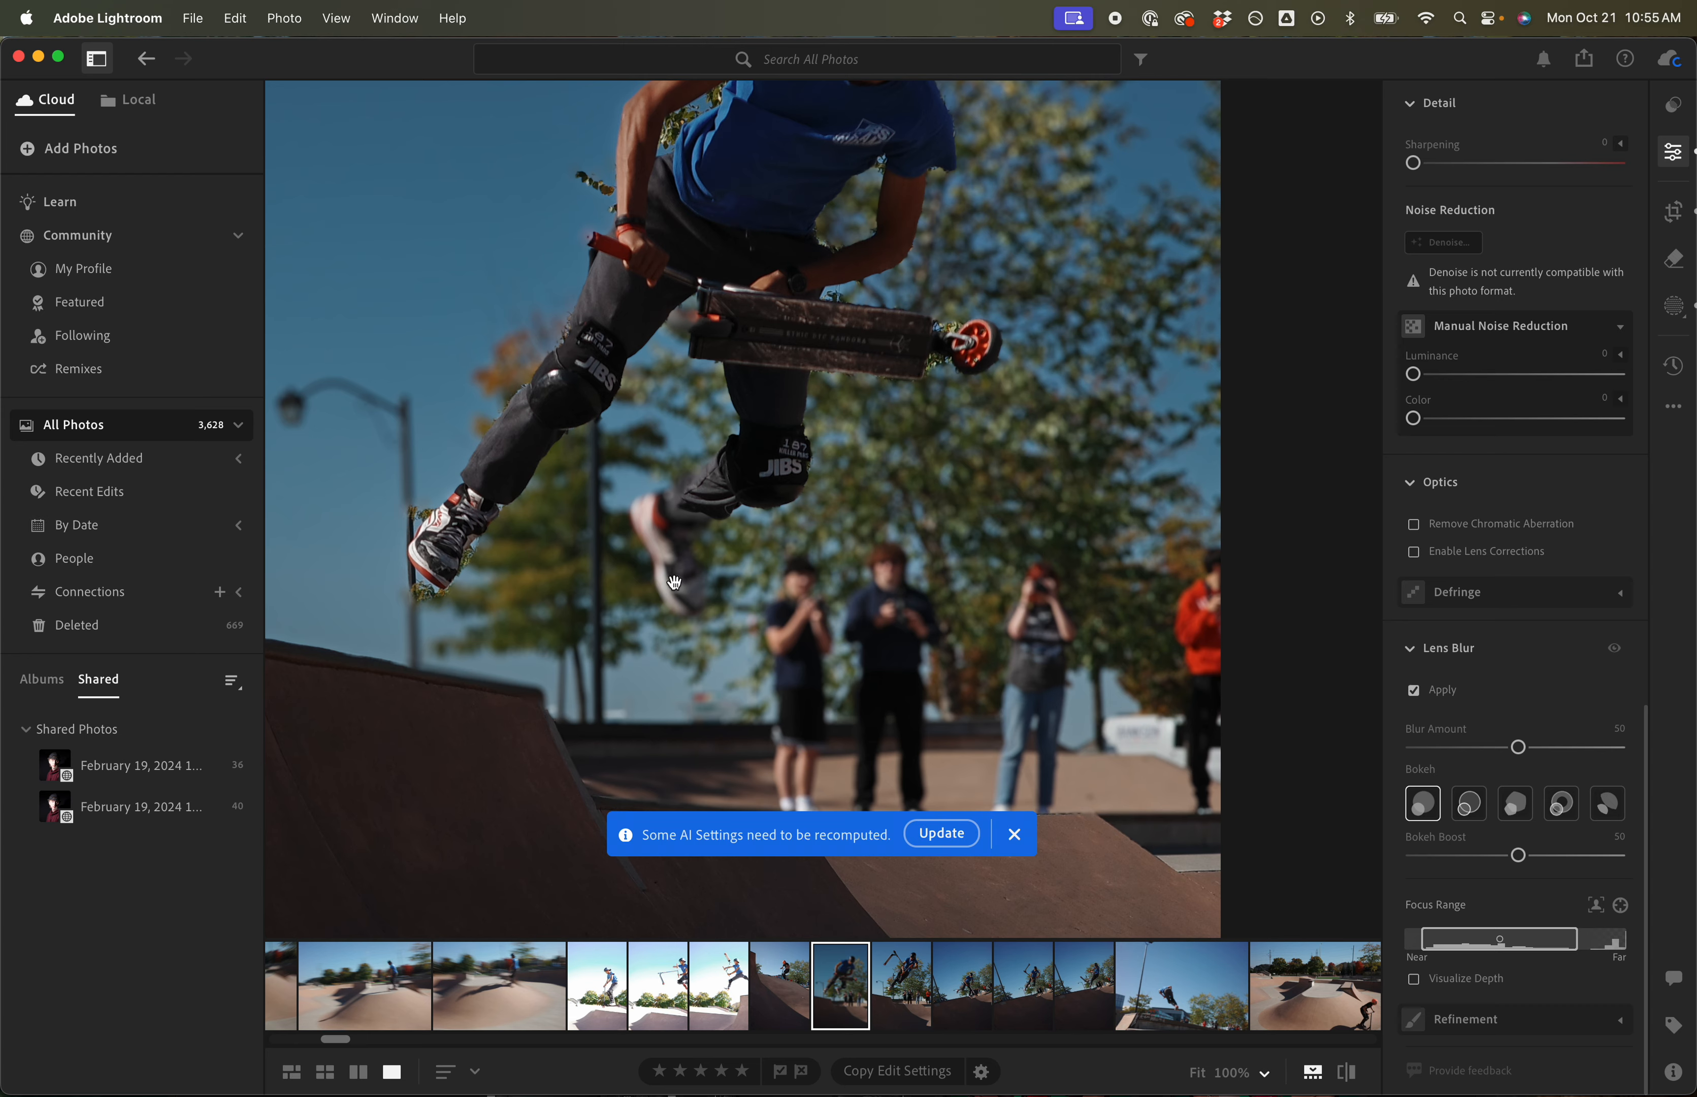
left_click(827, 631)
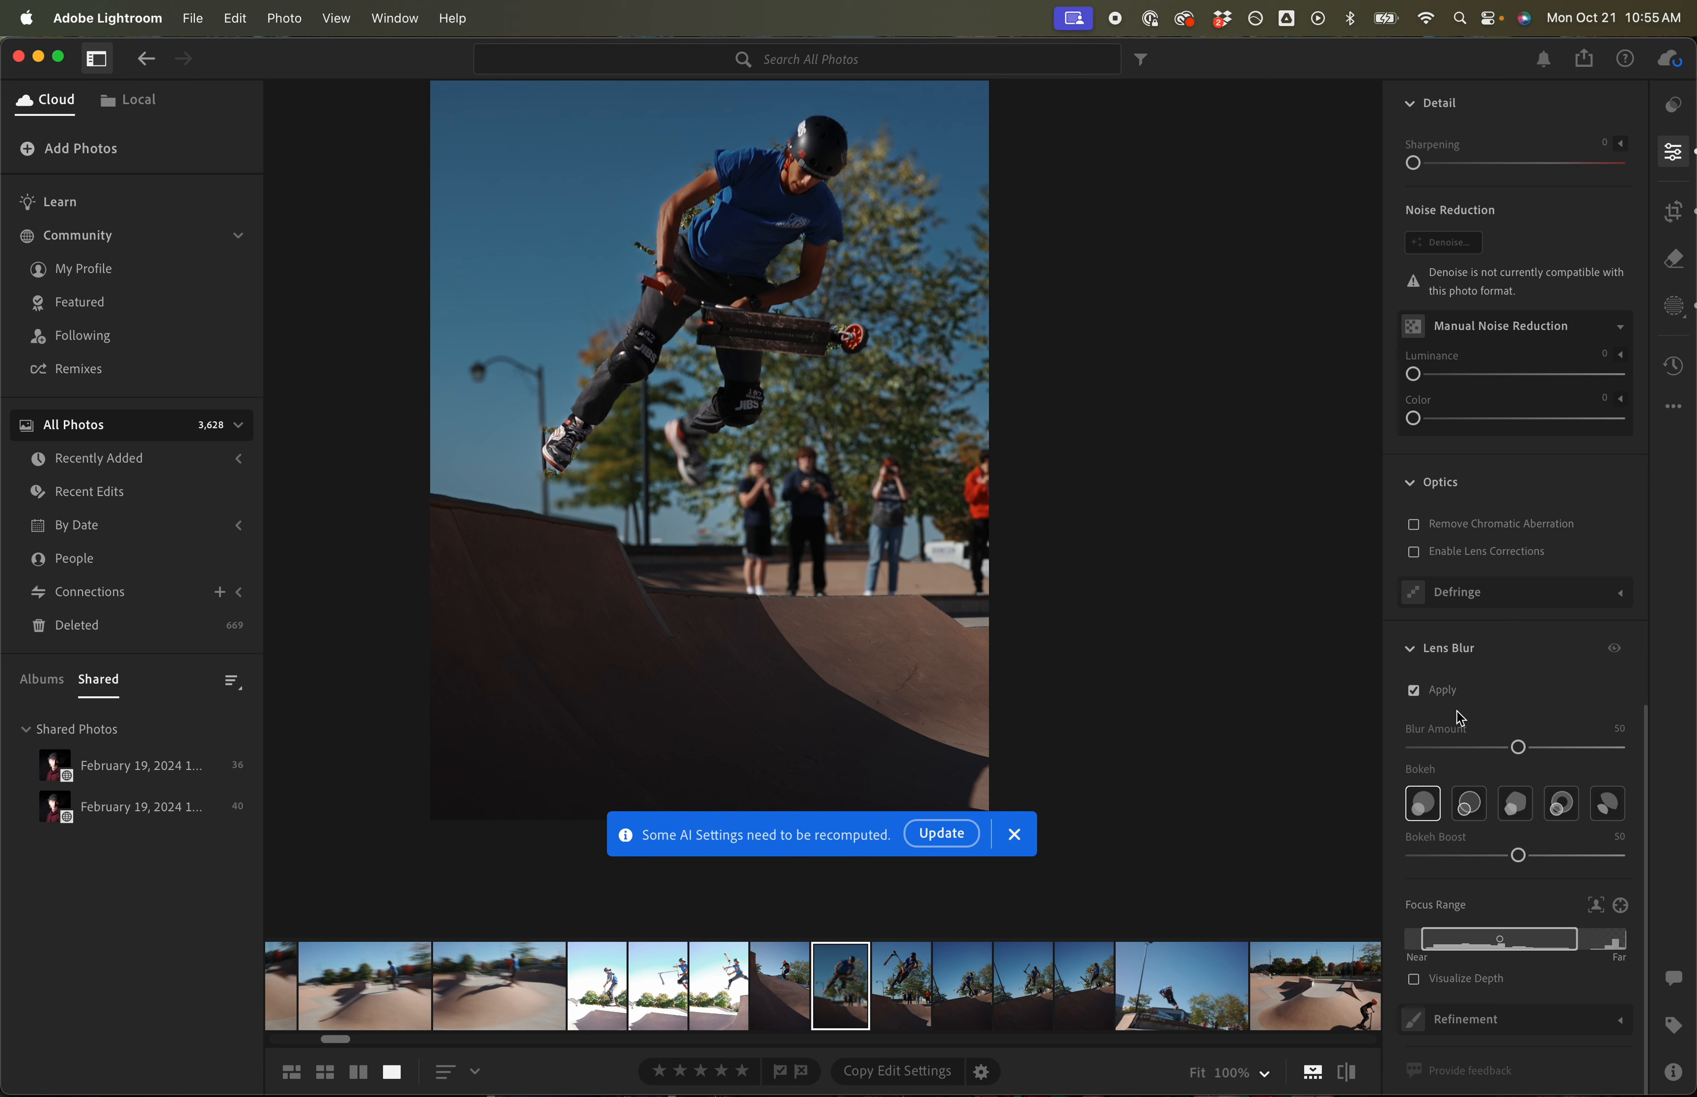
left_click(1415, 693)
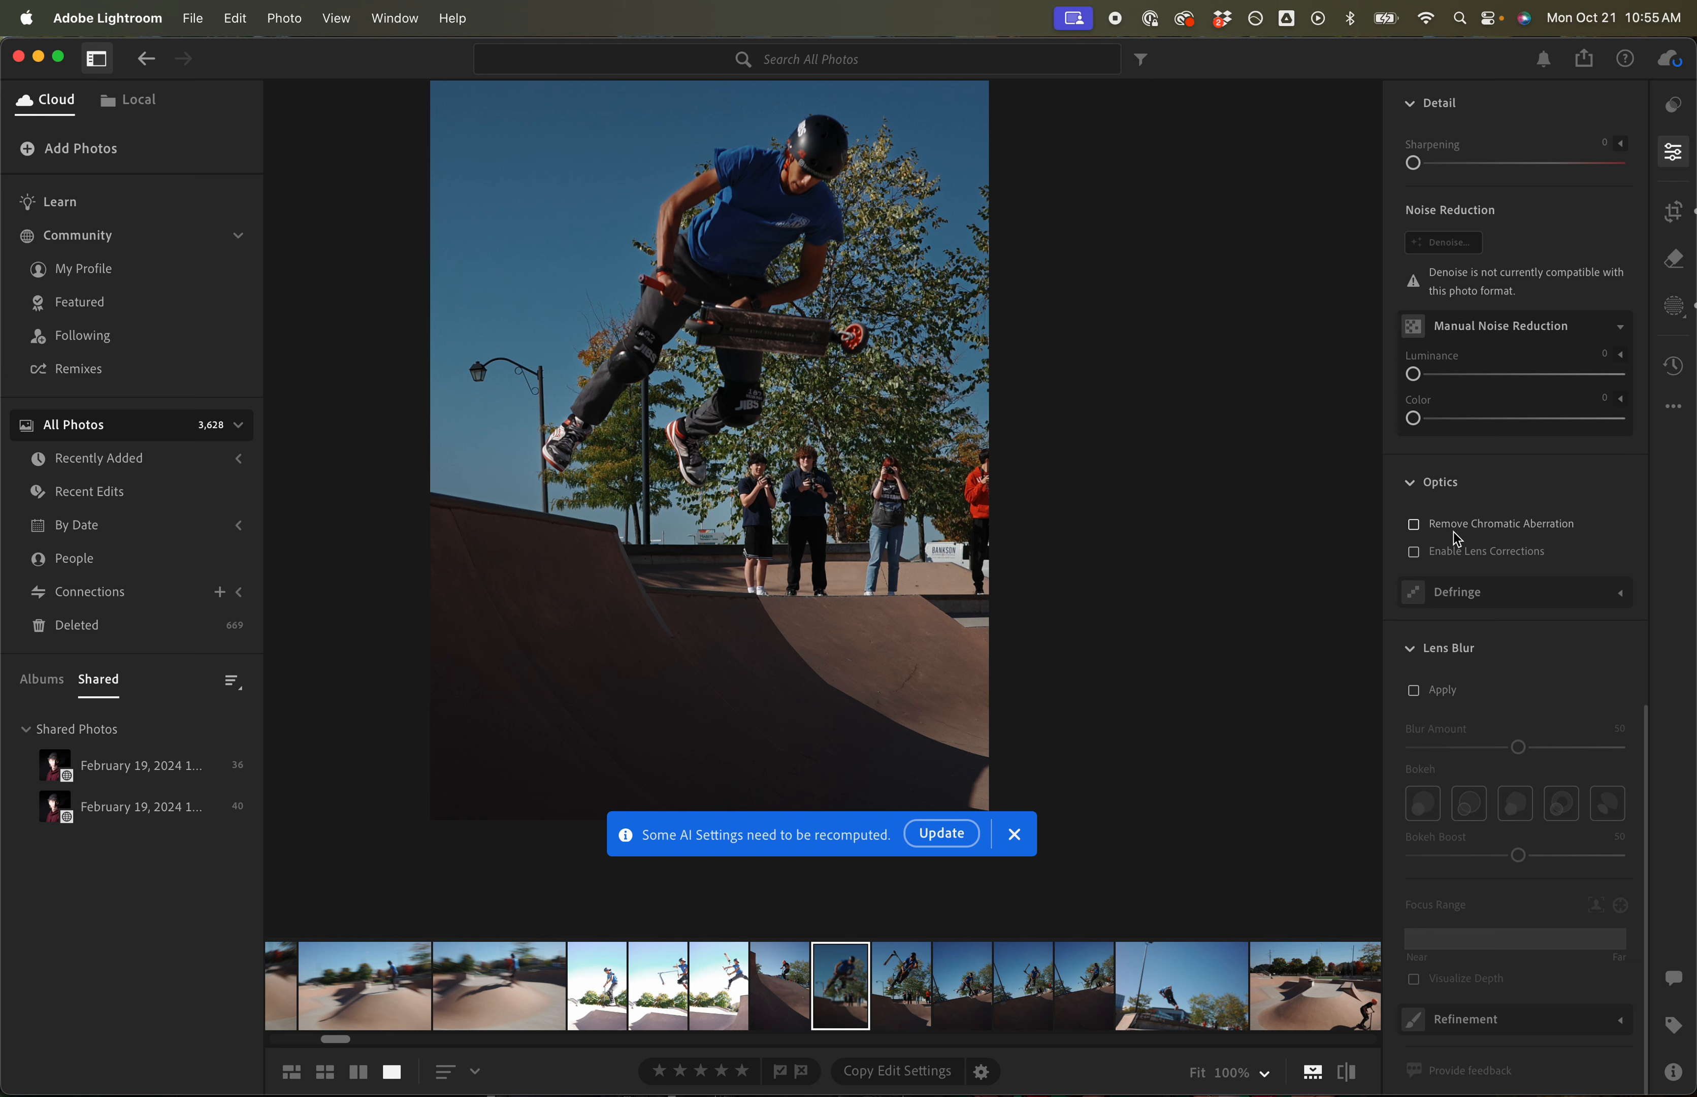
scroll(1457, 540, "up", 5)
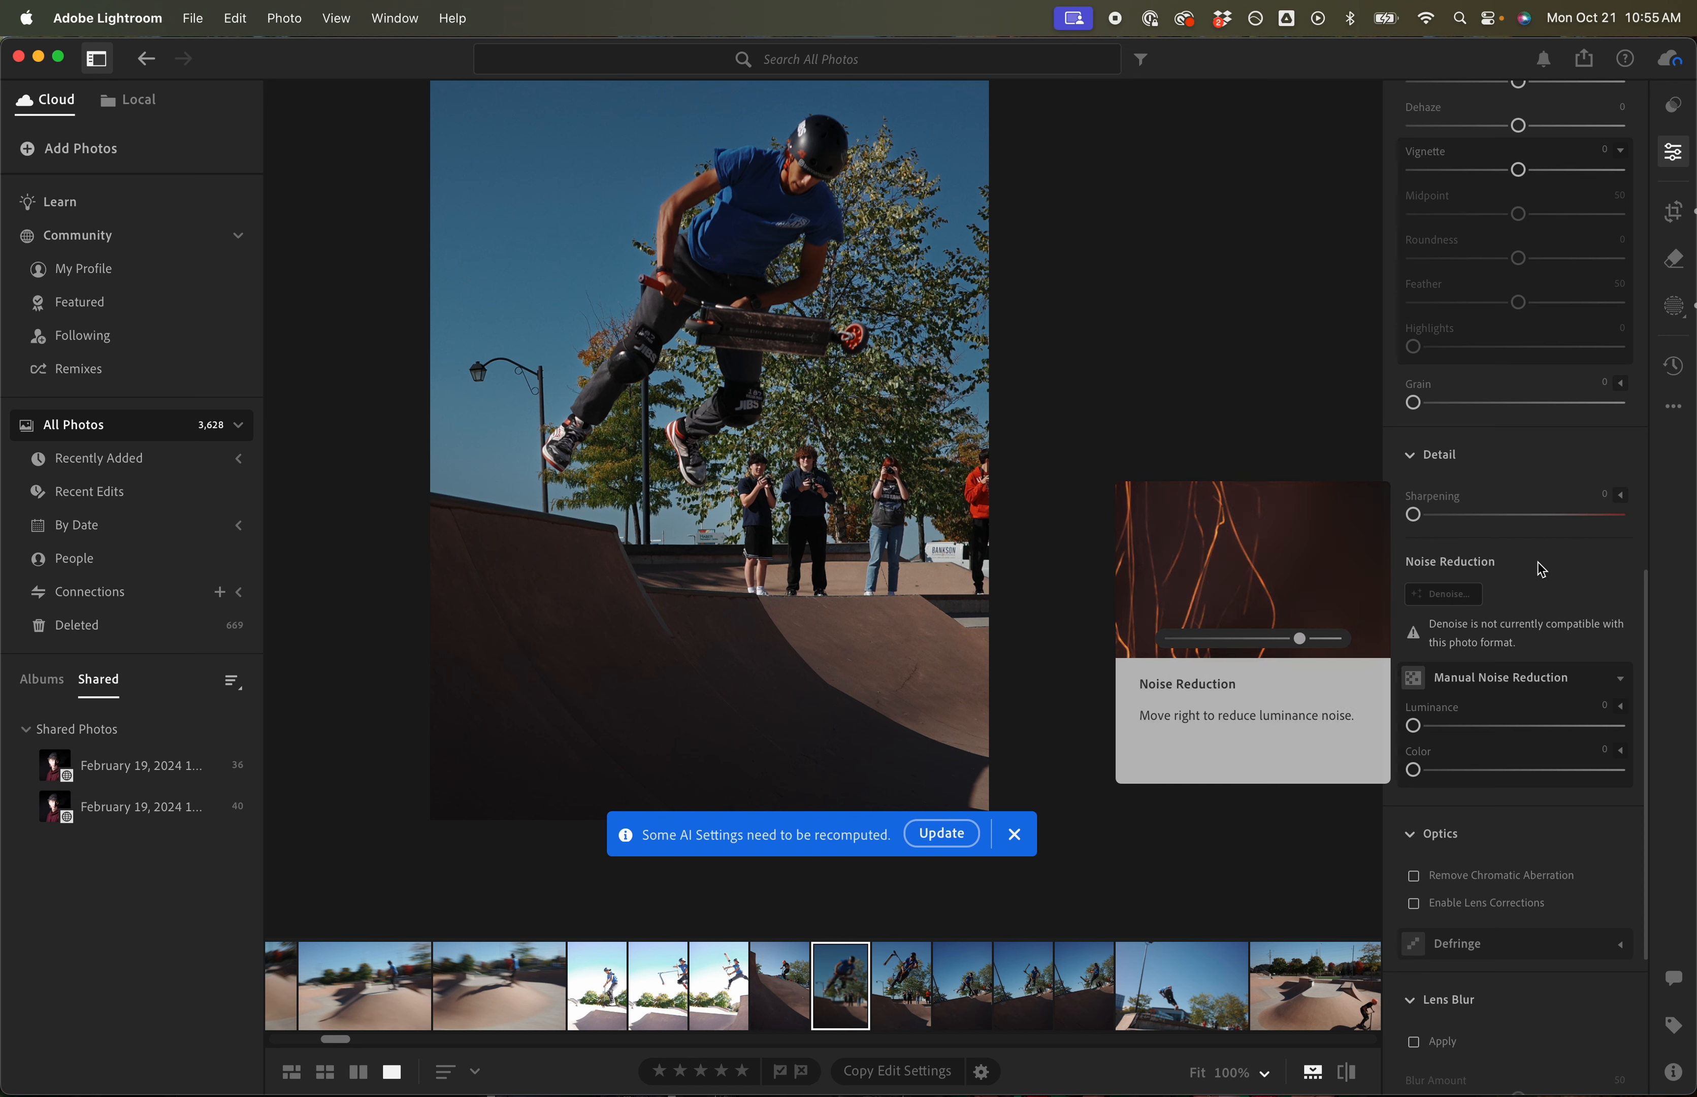
scroll(1533, 568, "up", 1)
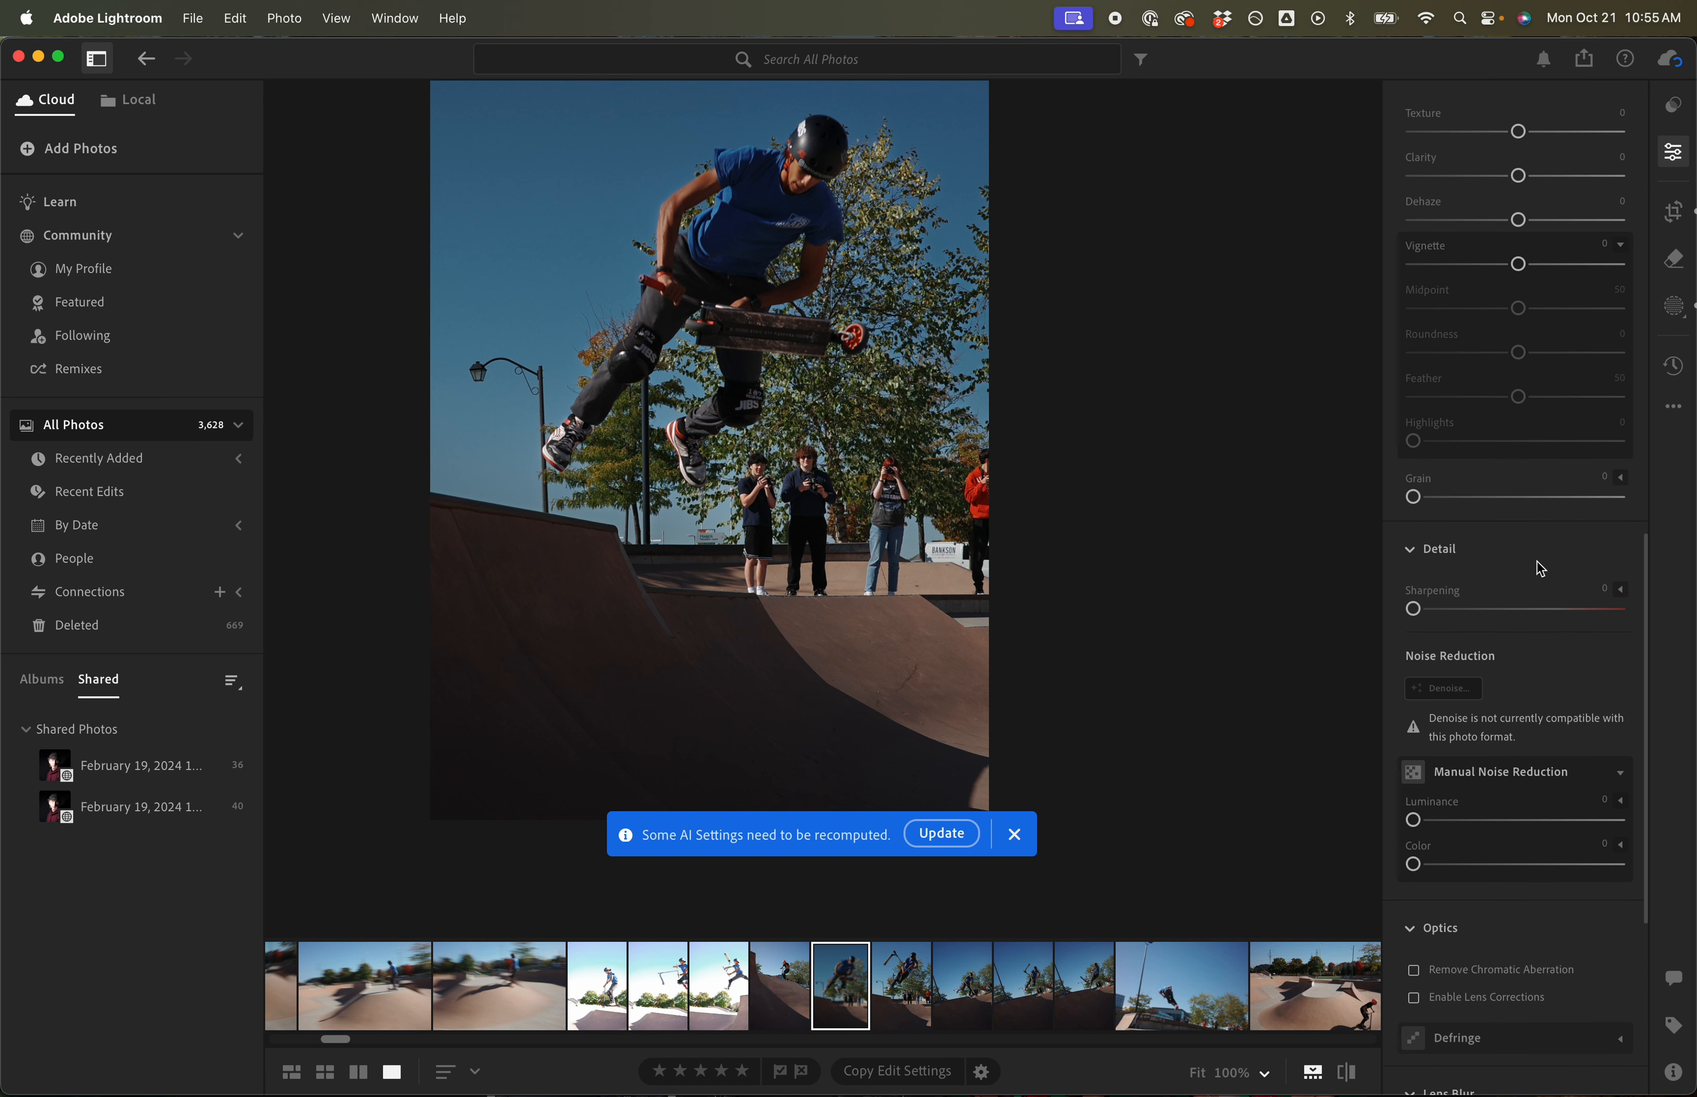
scroll(1540, 569, "up", 4)
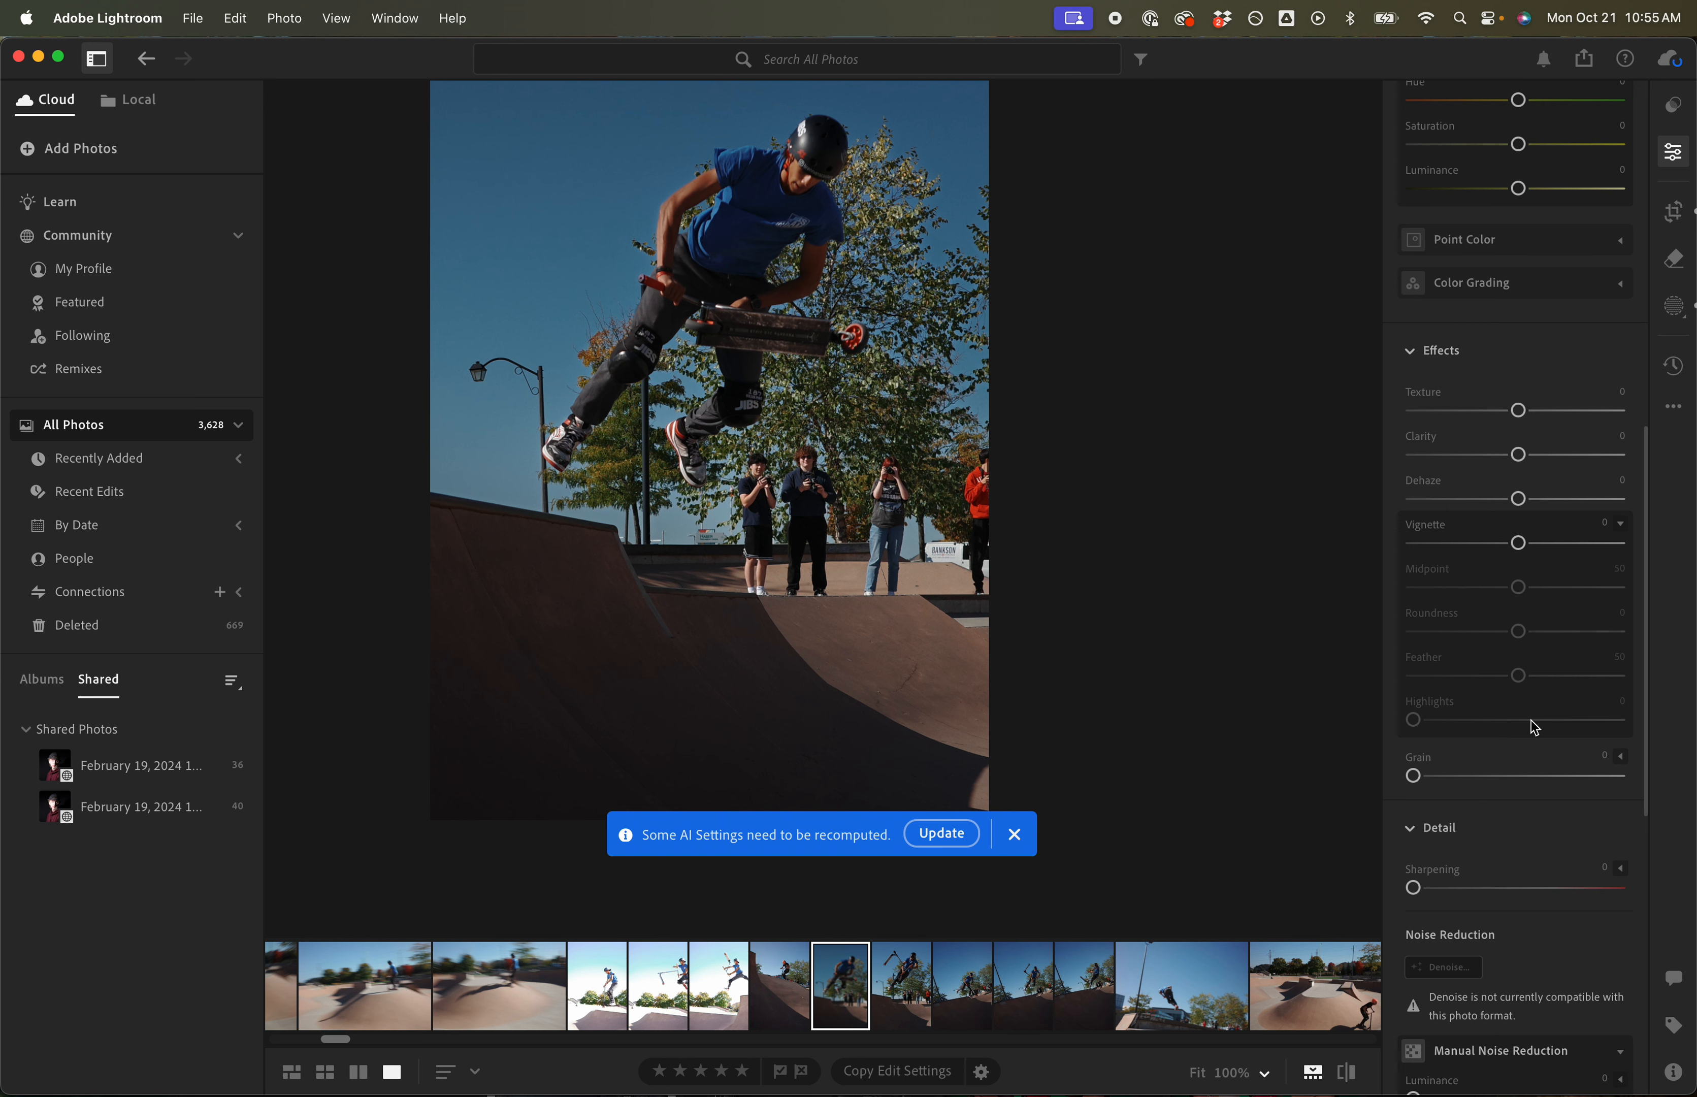
left_click(1016, 835)
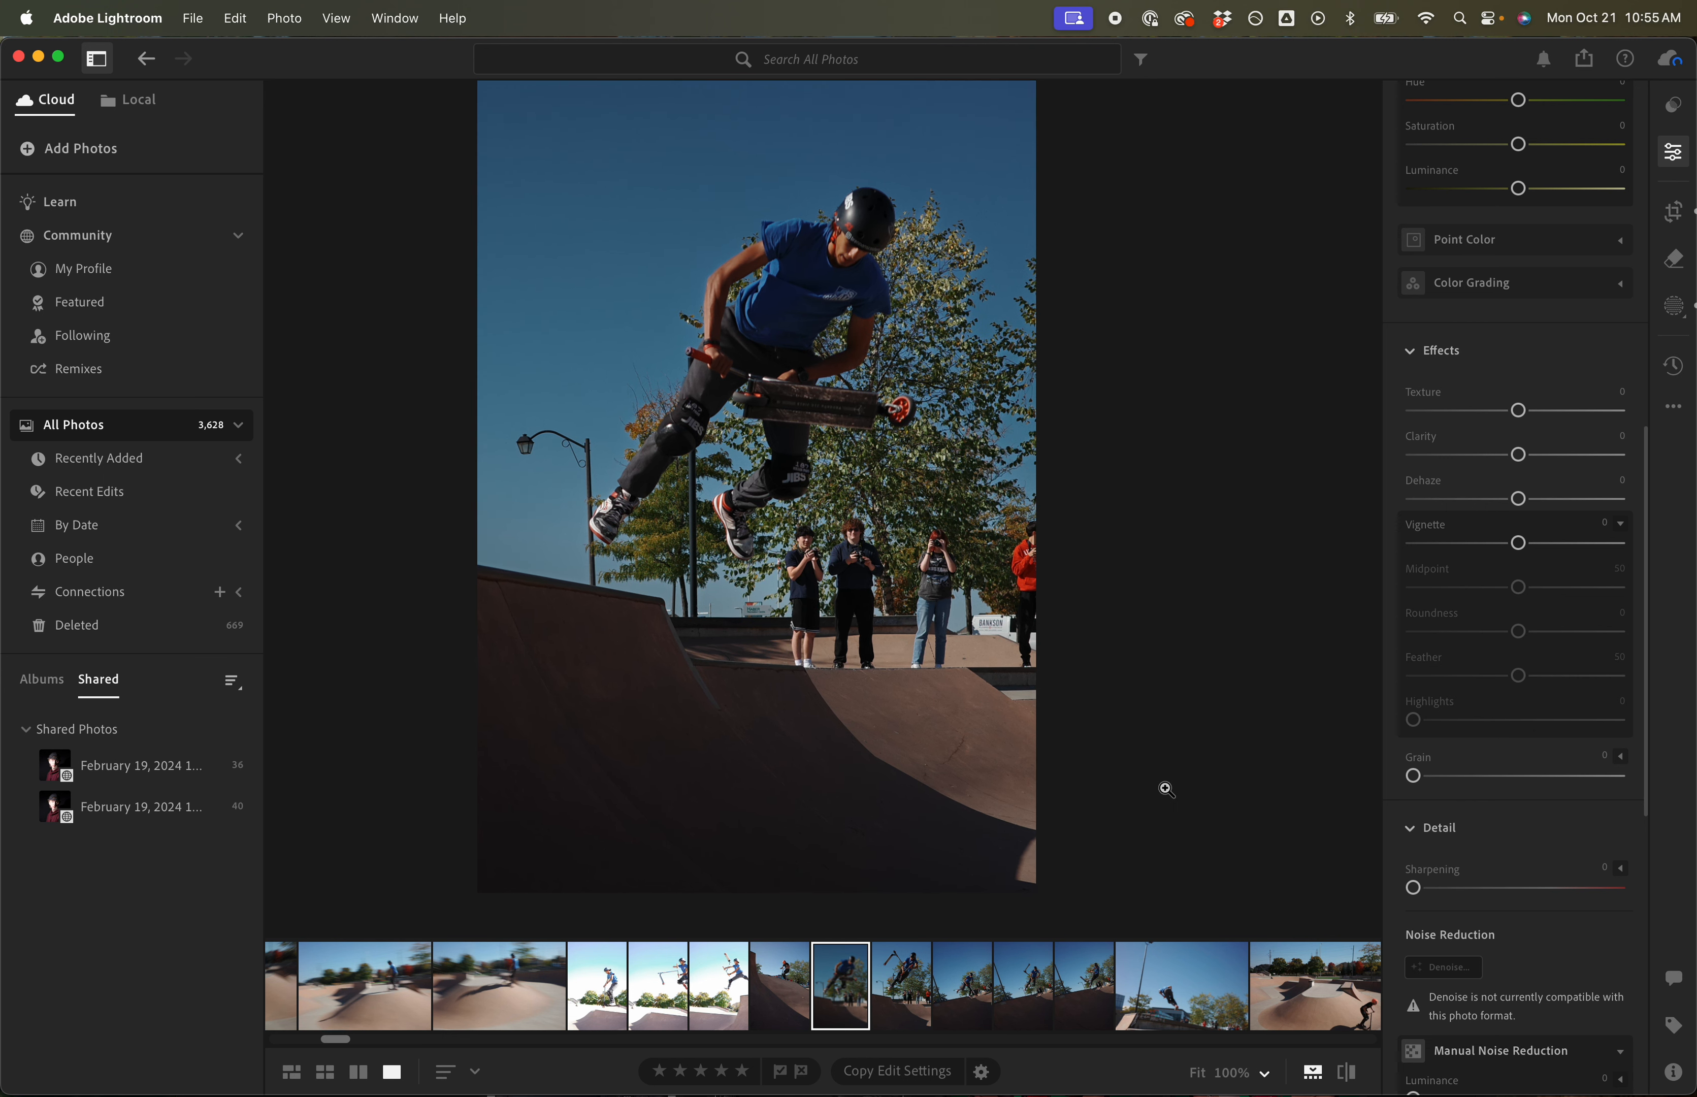